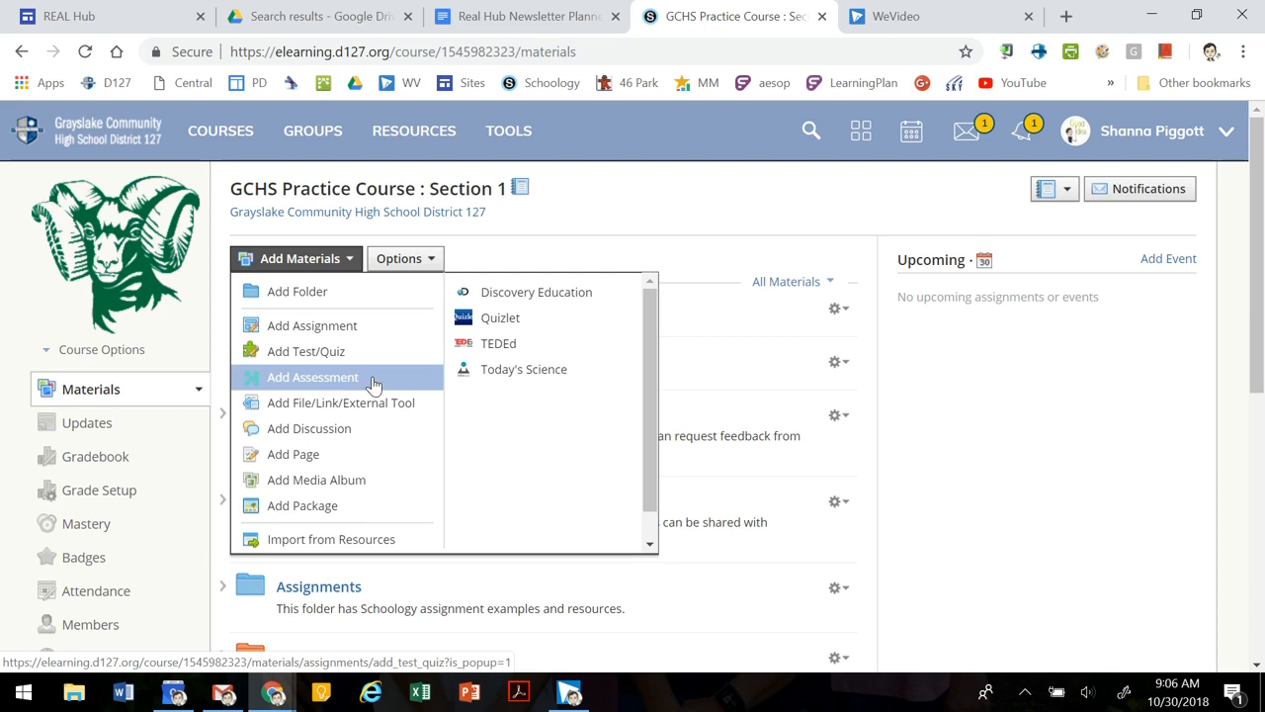
Create an unpublished assessment named "practice Assessment 8" worth 10 points in the Assessments category, with submissions disabled
{"action": "left_click", "coordinate": [372, 384]}
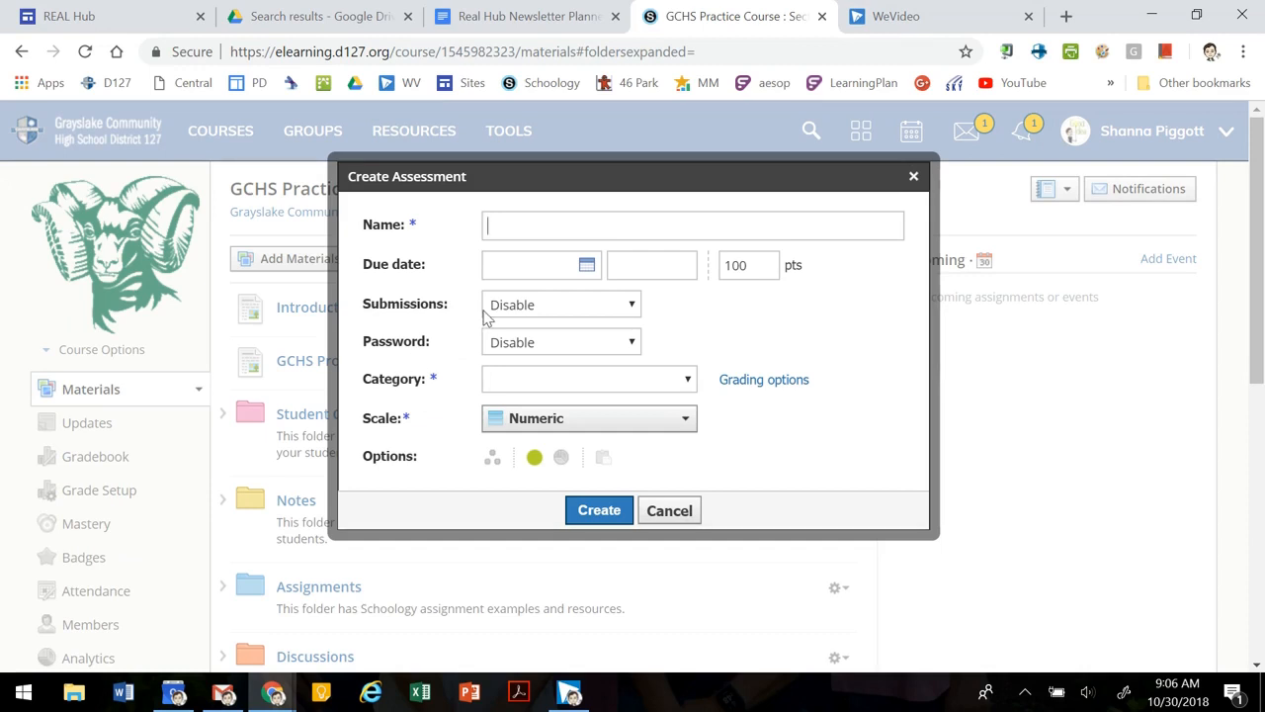
{"action": "type", "text": "practice Assessment 8"}
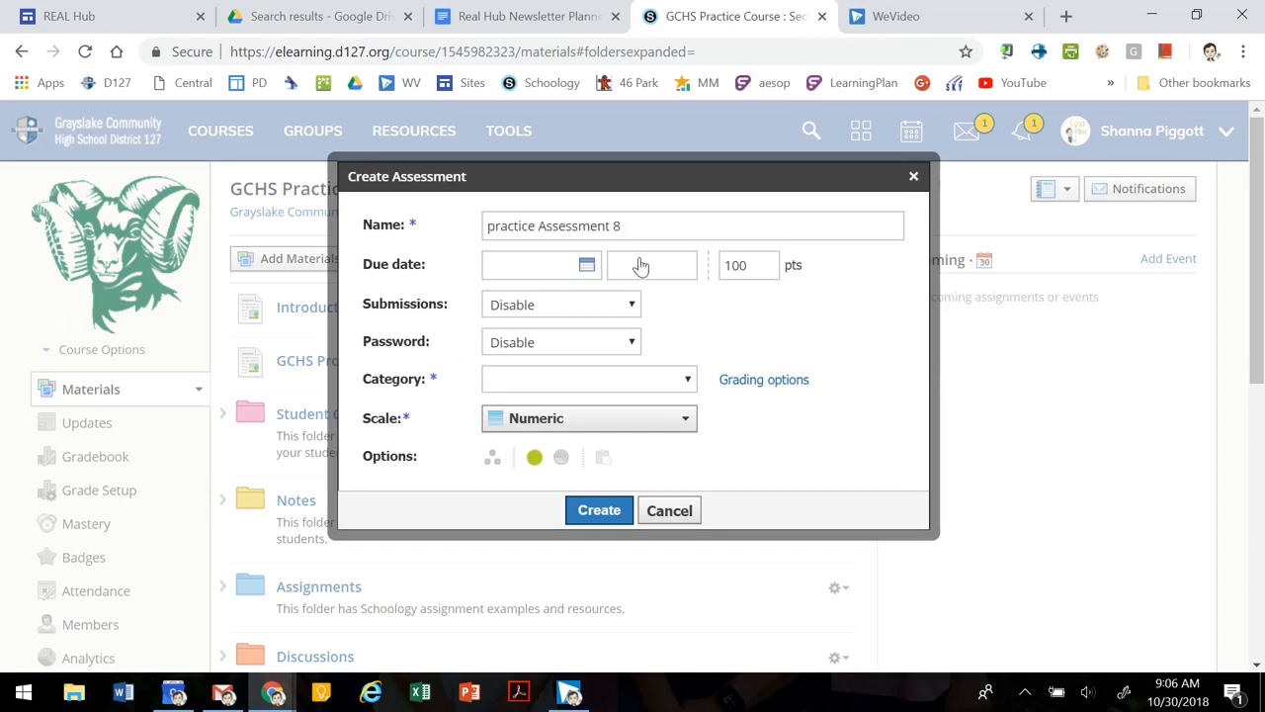
{"action": "left_click", "coordinate": [623, 308]}
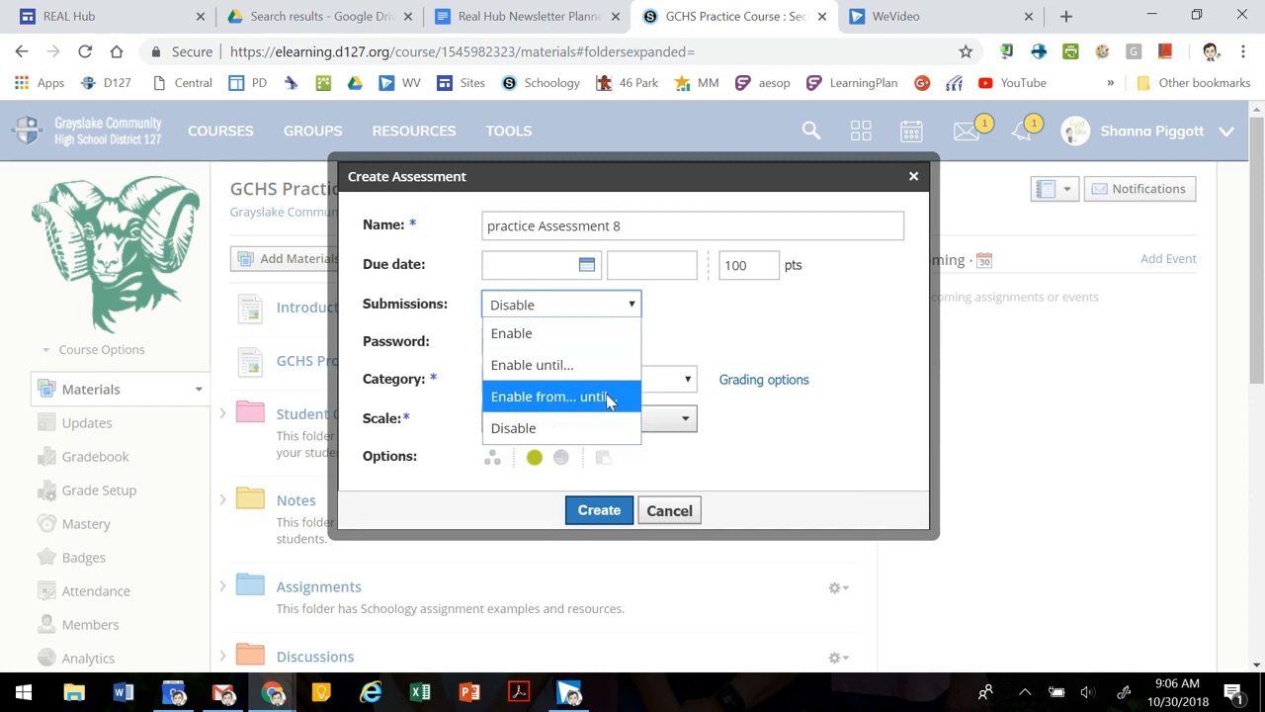
{"action": "left_click", "coordinate": [577, 425]}
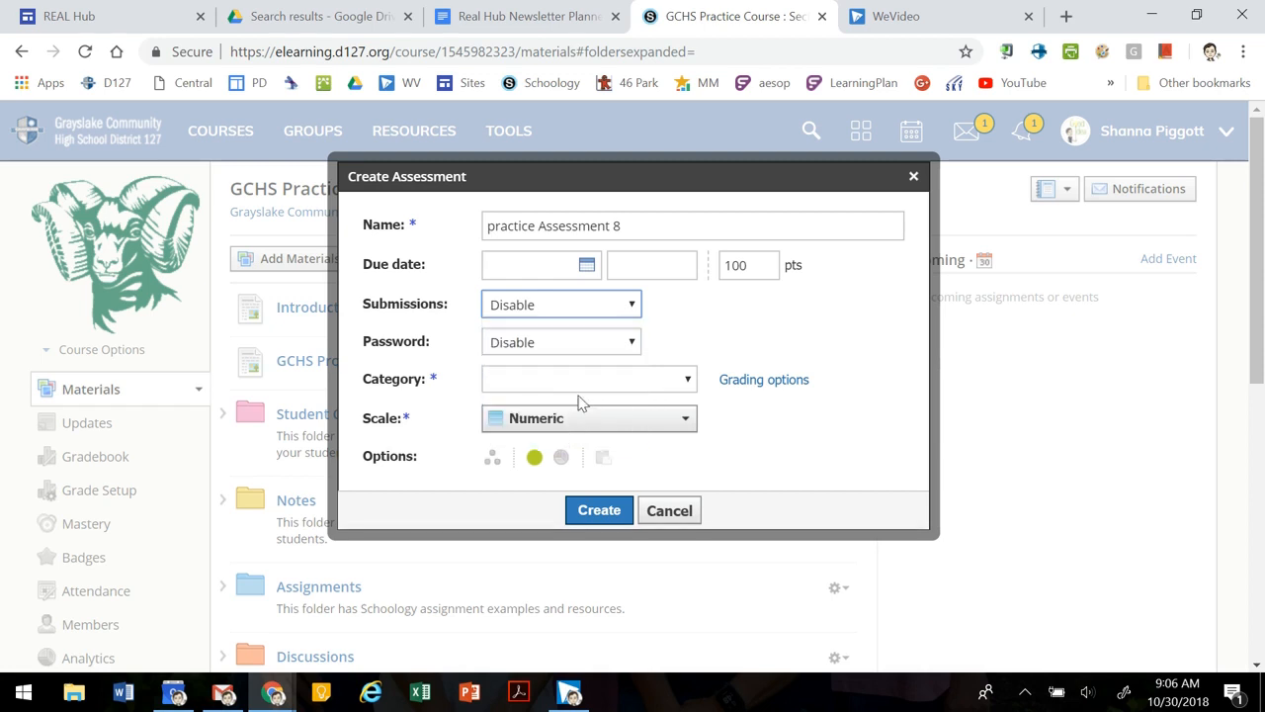
{"action": "left_click", "coordinate": [680, 384]}
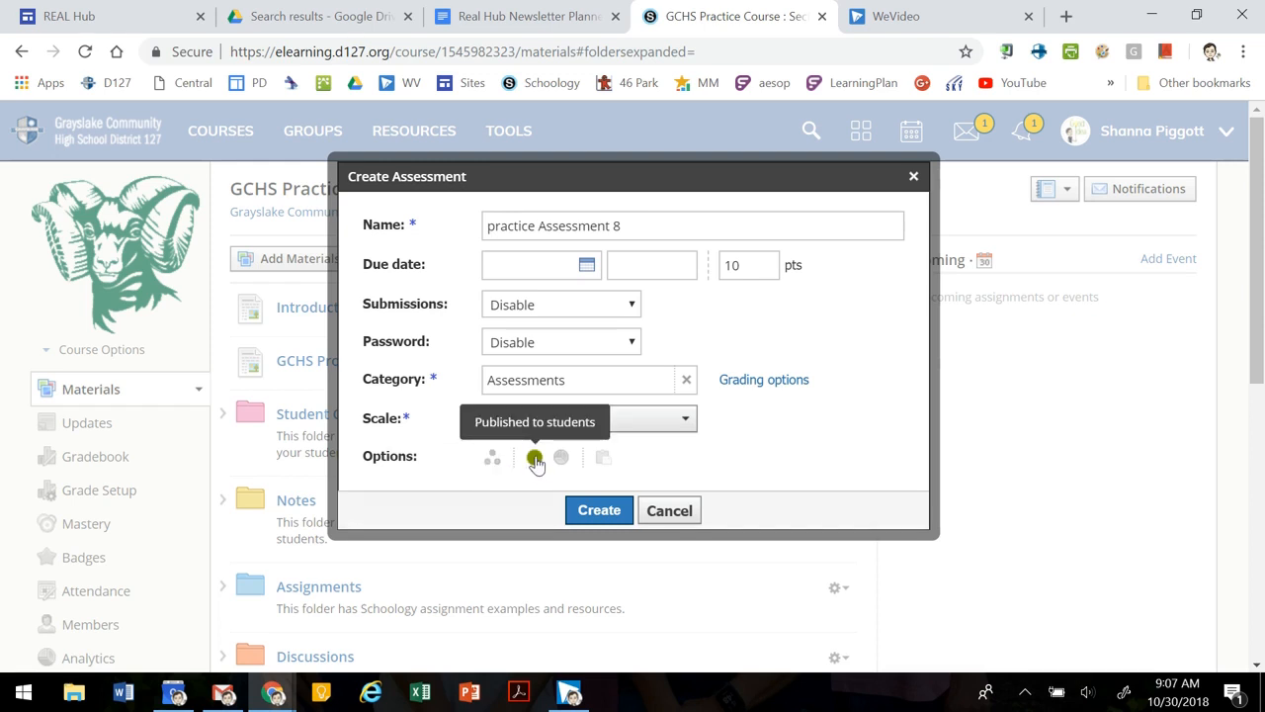
{"action": "left_click", "coordinate": [535, 458]}
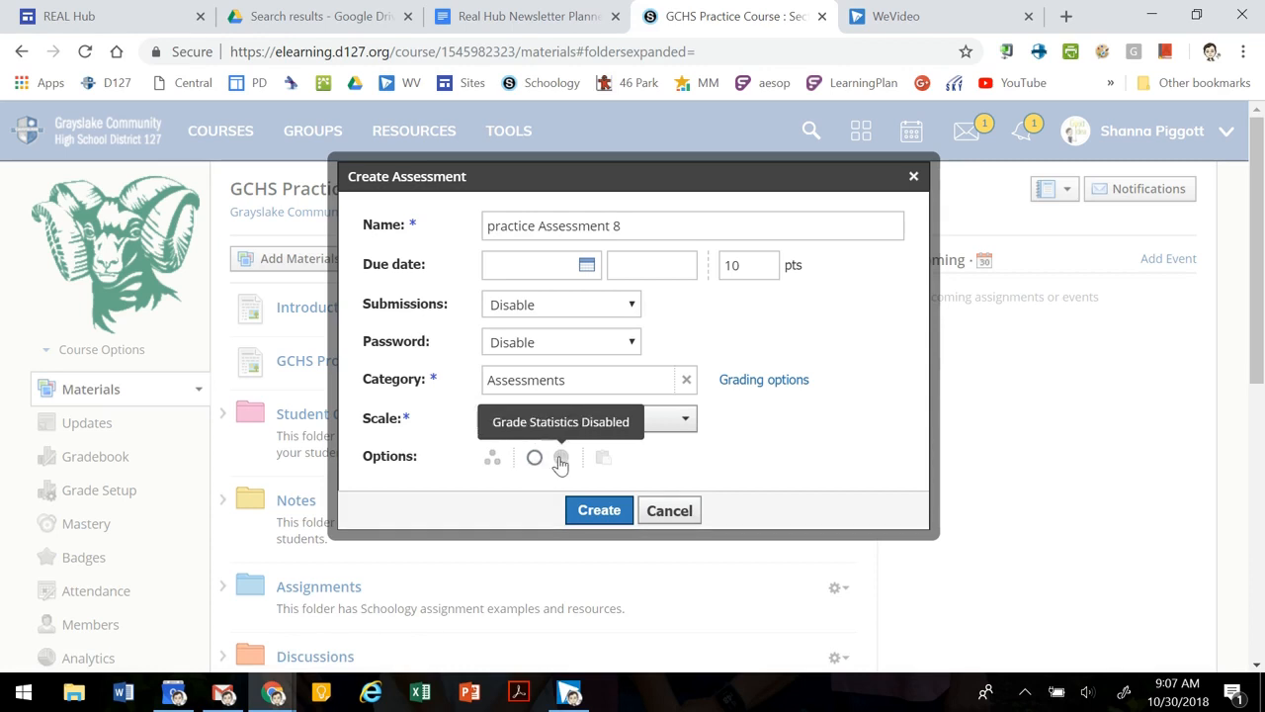
{"action": "left_click", "coordinate": [600, 512]}
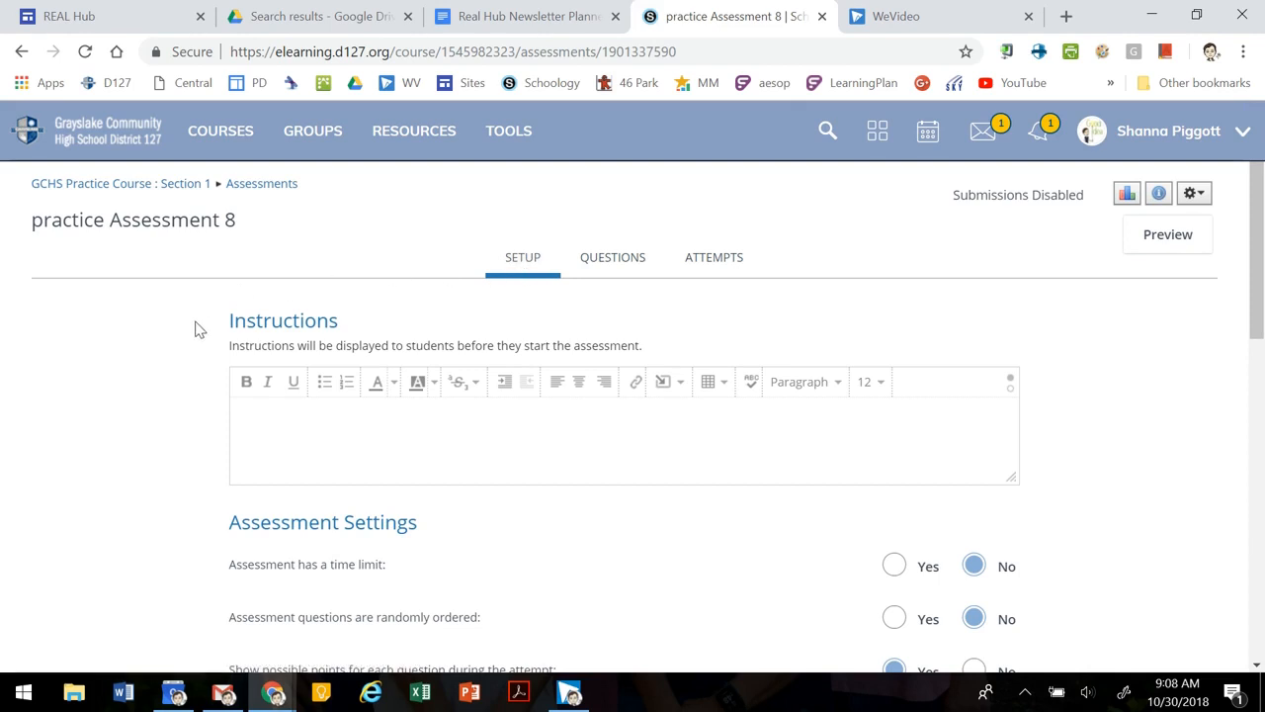
Review and save the assessment's instructions and setup settings, and open its questions section
{"action": "scroll", "coordinate": [195, 332], "scroll_direction": "down", "scroll_amount": 10}
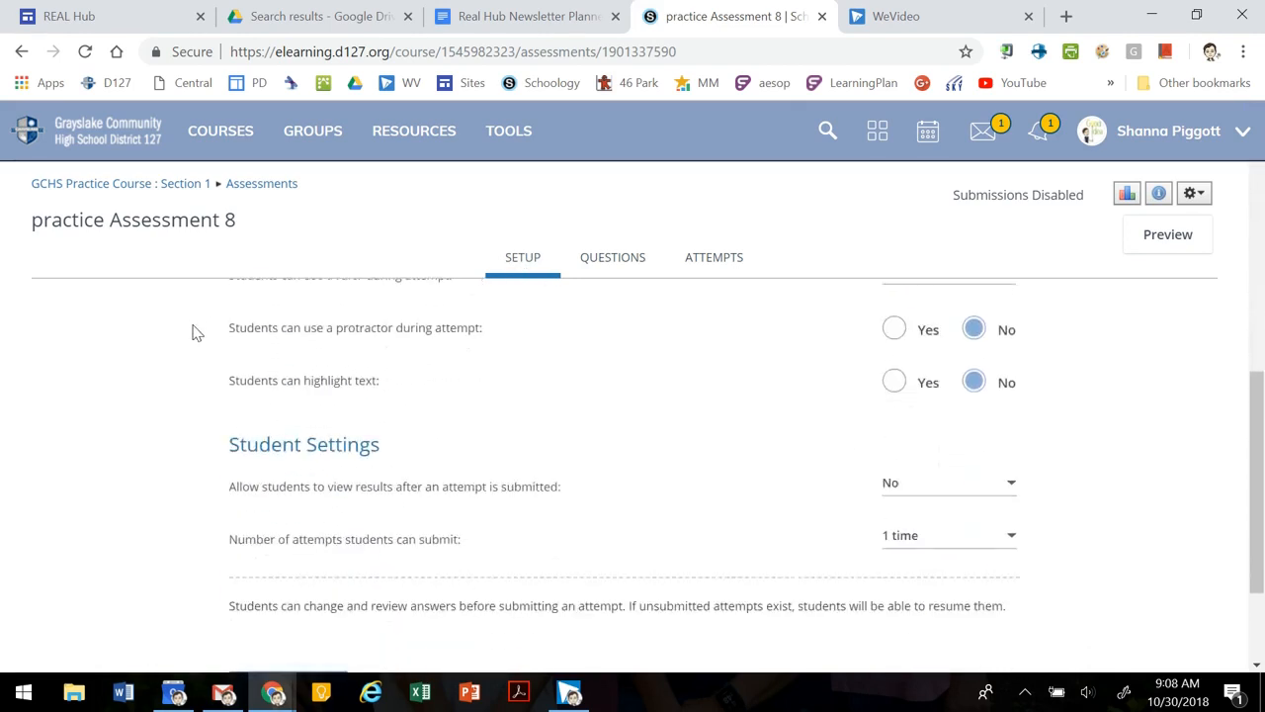
{"action": "scroll", "coordinate": [193, 333], "scroll_direction": "up", "scroll_amount": 10}
{"action": "left_click", "coordinate": [336, 446]}
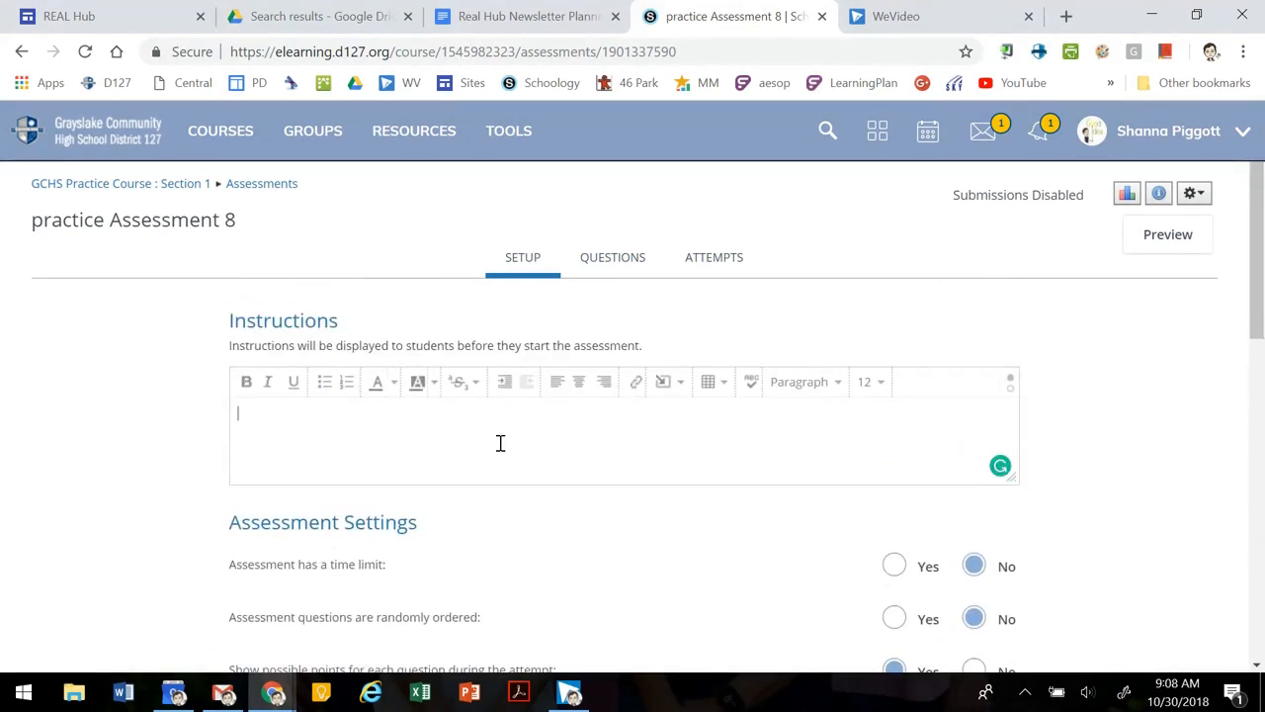
{"action": "scroll", "coordinate": [500, 442], "scroll_direction": "down", "scroll_amount": 1}
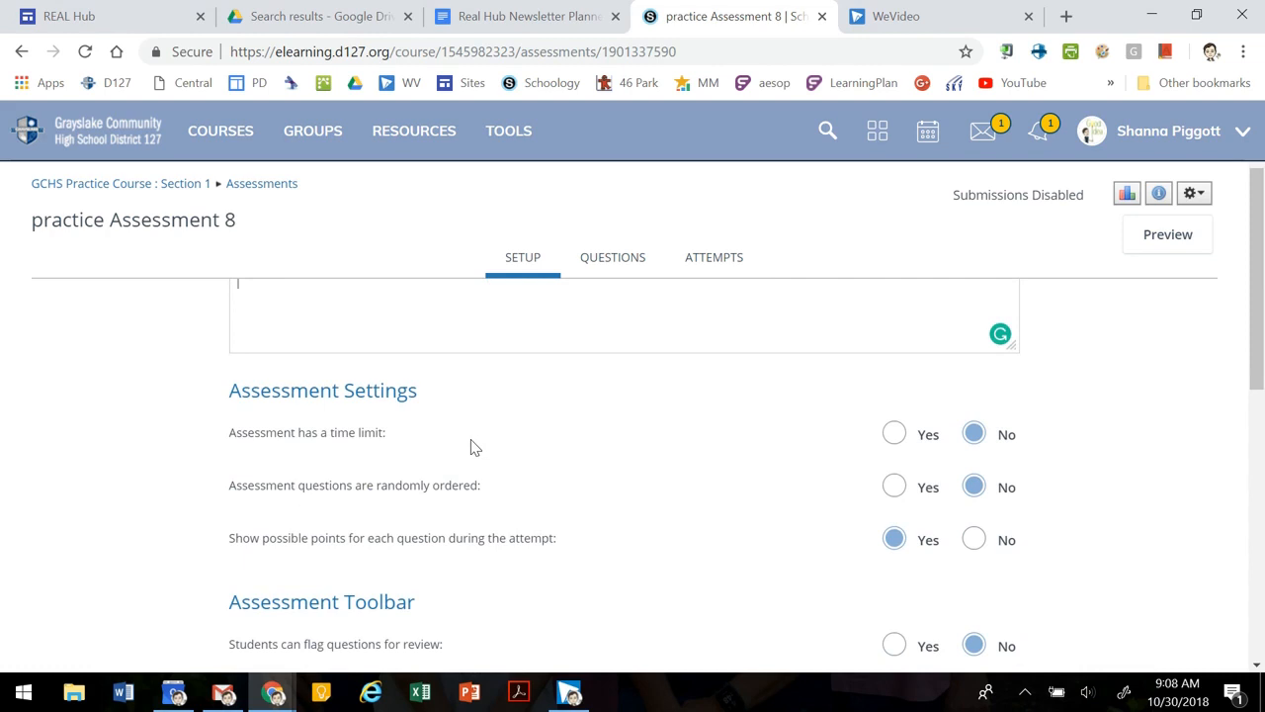
{"action": "scroll", "coordinate": [470, 447], "scroll_direction": "down", "scroll_amount": 5}
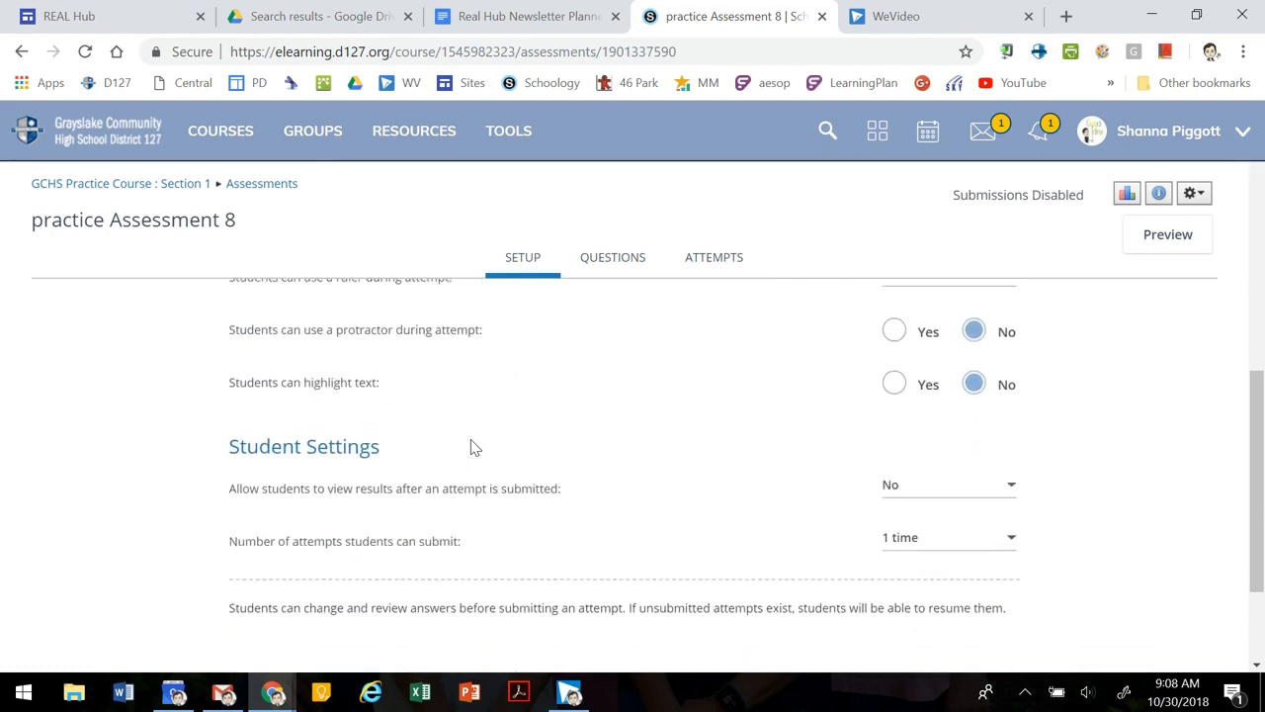
{"action": "scroll", "coordinate": [471, 448], "scroll_direction": "down", "scroll_amount": 1}
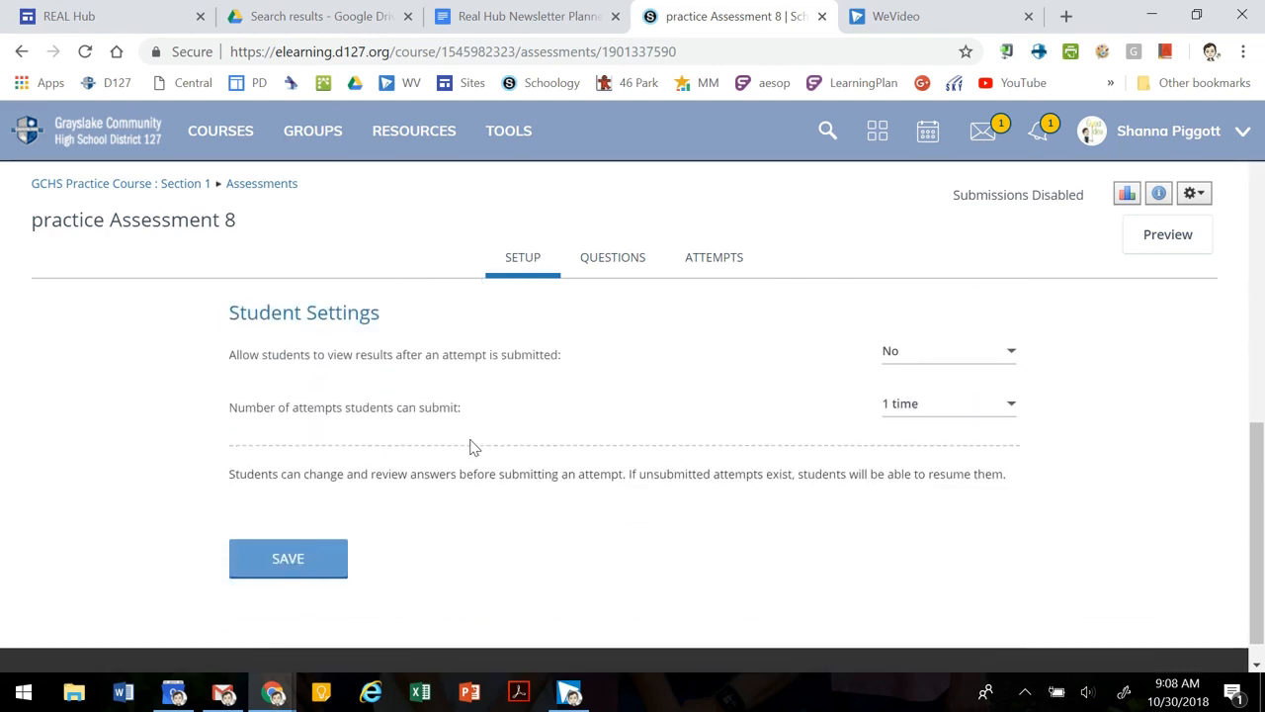
{"action": "left_click", "coordinate": [332, 571]}
{"action": "scroll", "coordinate": [501, 533], "scroll_direction": "up", "scroll_amount": 8}
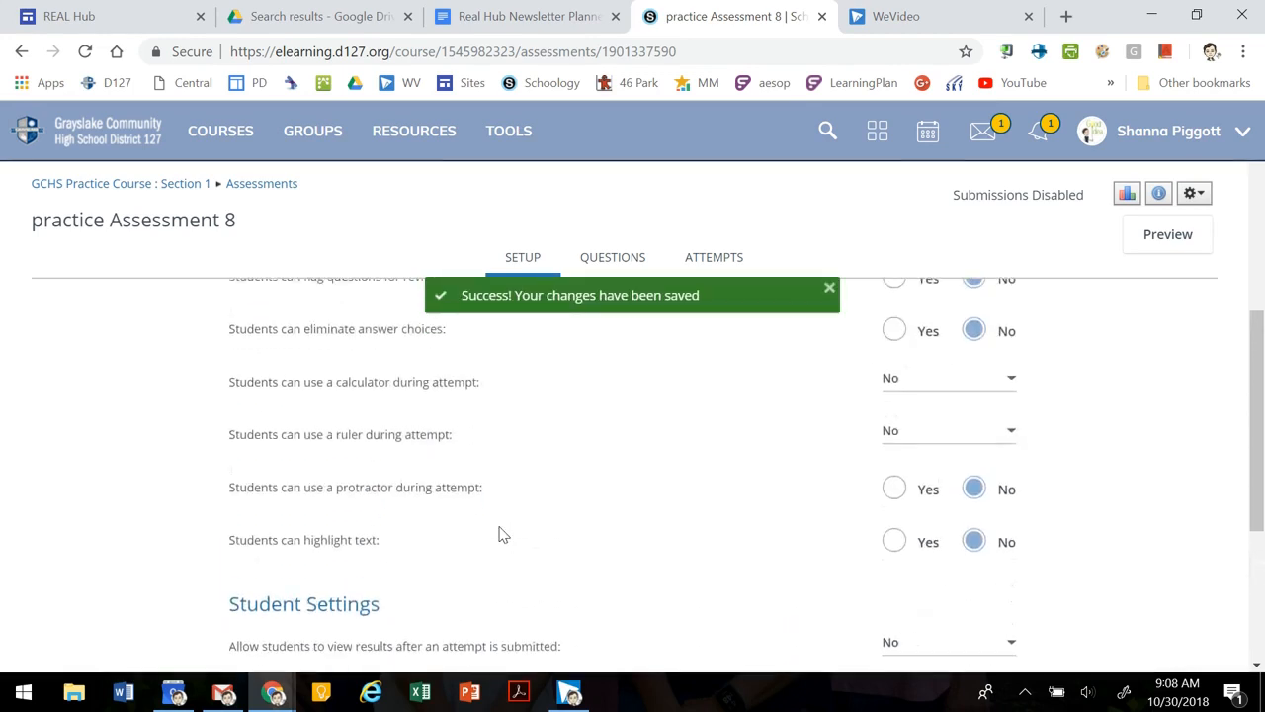
{"action": "left_click", "coordinate": [608, 263]}
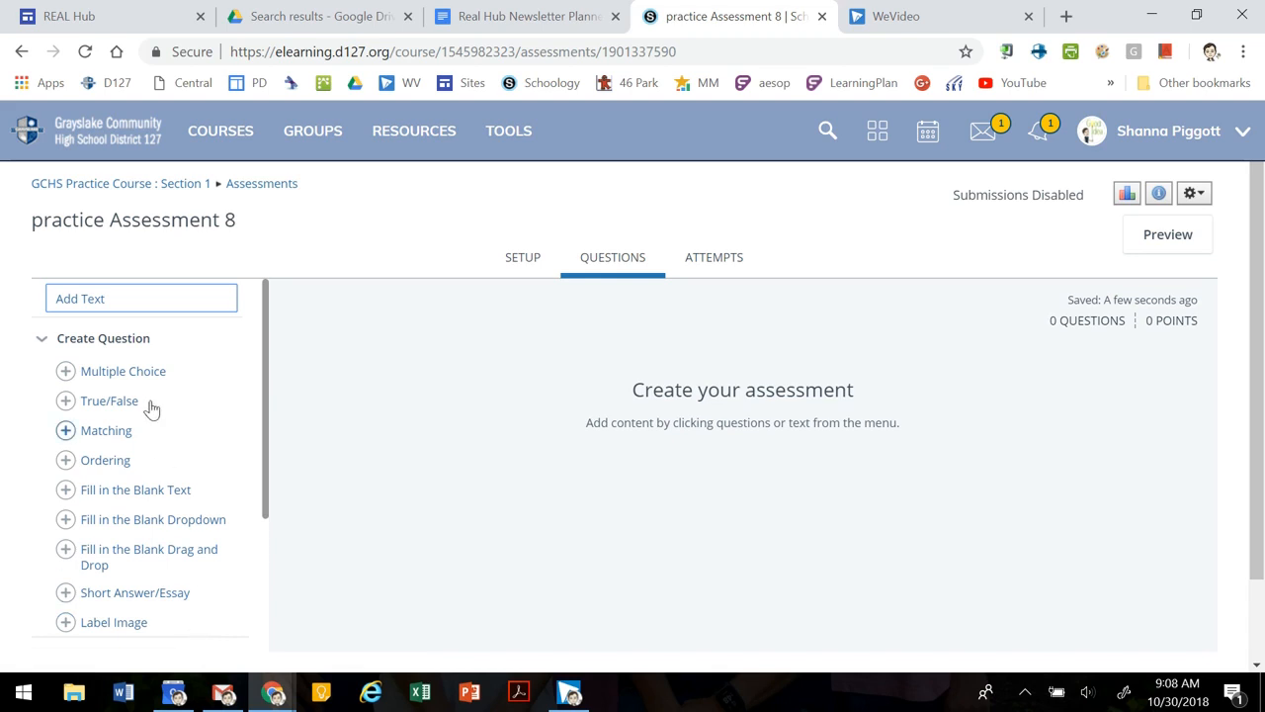
{"action": "left_click", "coordinate": [90, 304]}
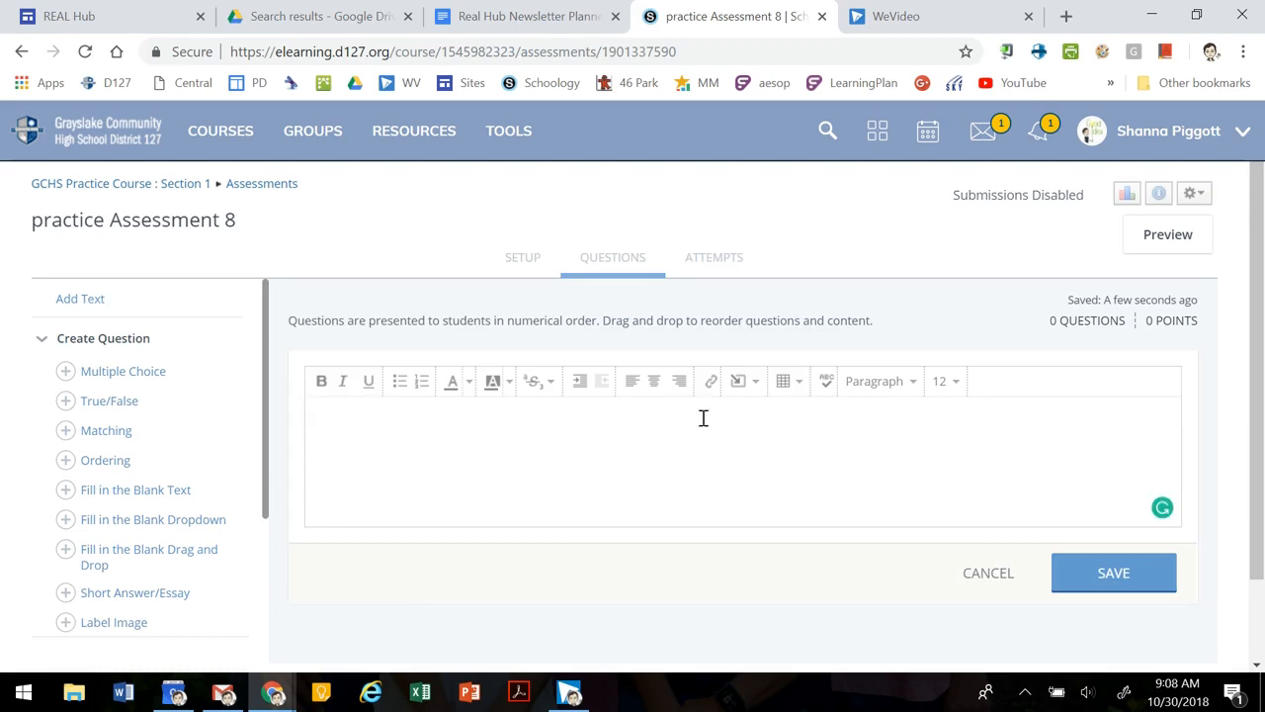
{"action": "left_click", "coordinate": [757, 383]}
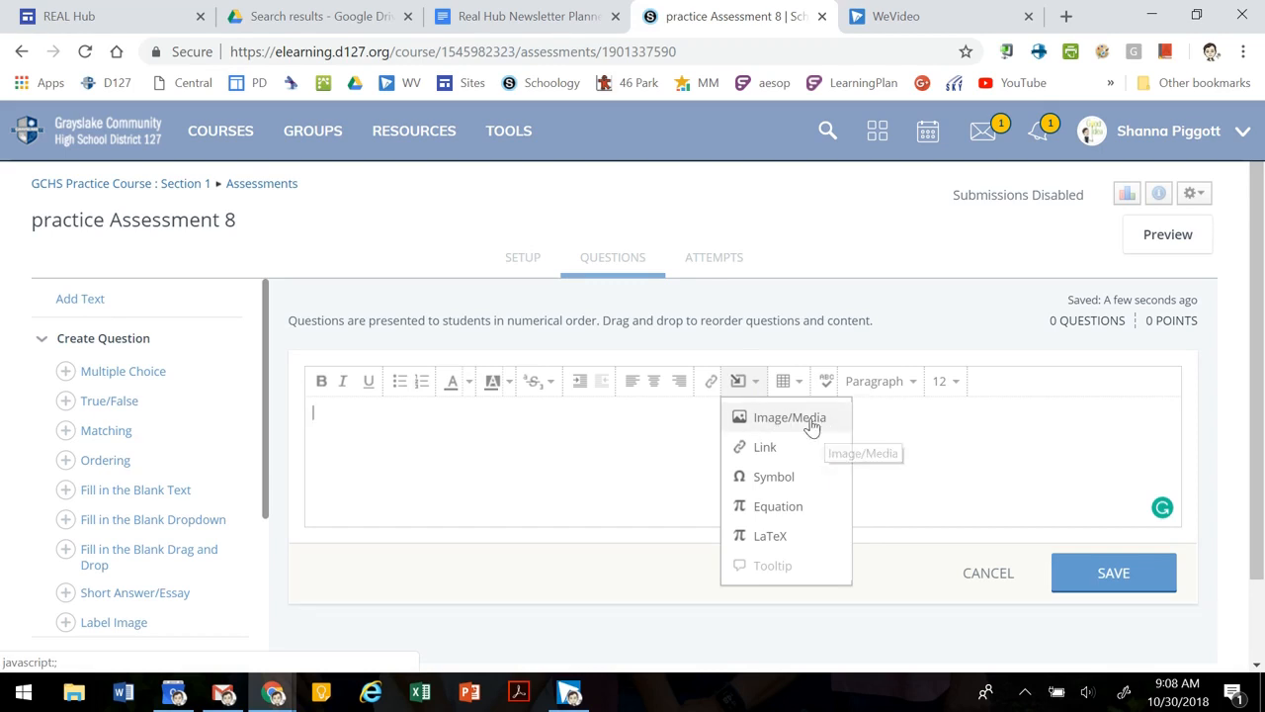
{"action": "left_click", "coordinate": [492, 441]}
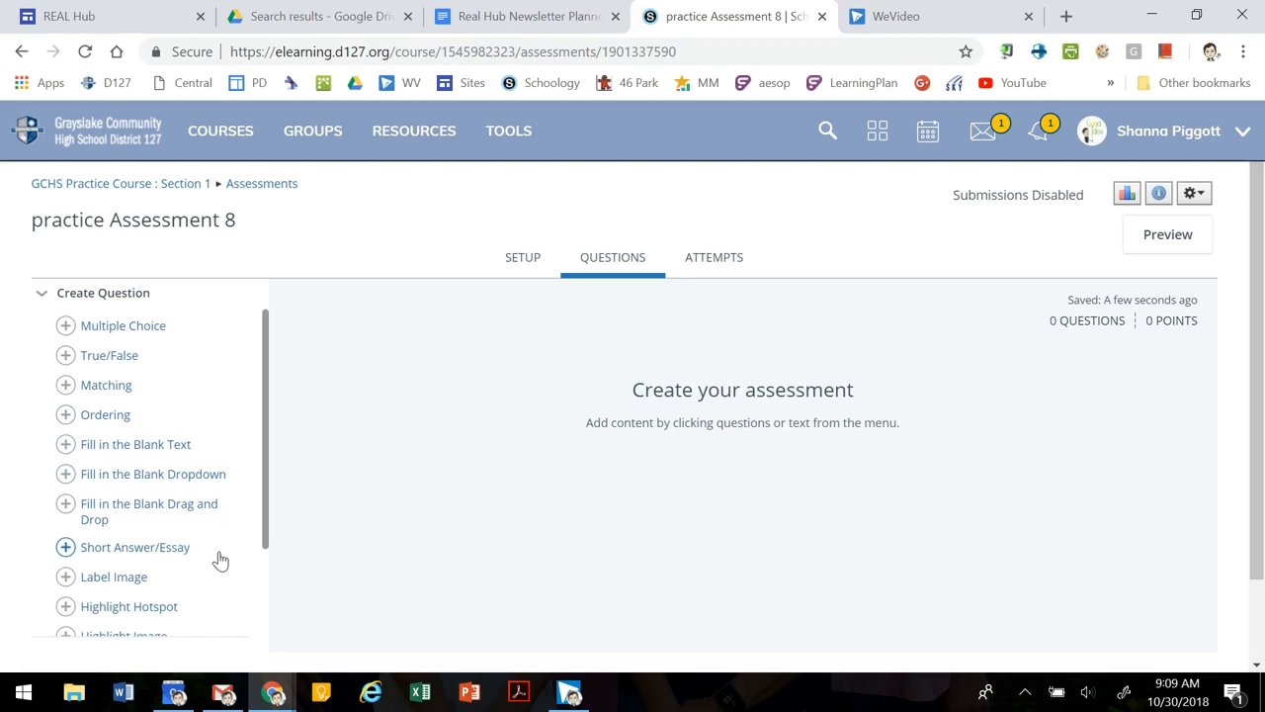
Add a Math Short Answer question from the available question types and open its question text for editing
{"action": "scroll", "coordinate": [221, 560], "scroll_direction": "down", "scroll_amount": 2}
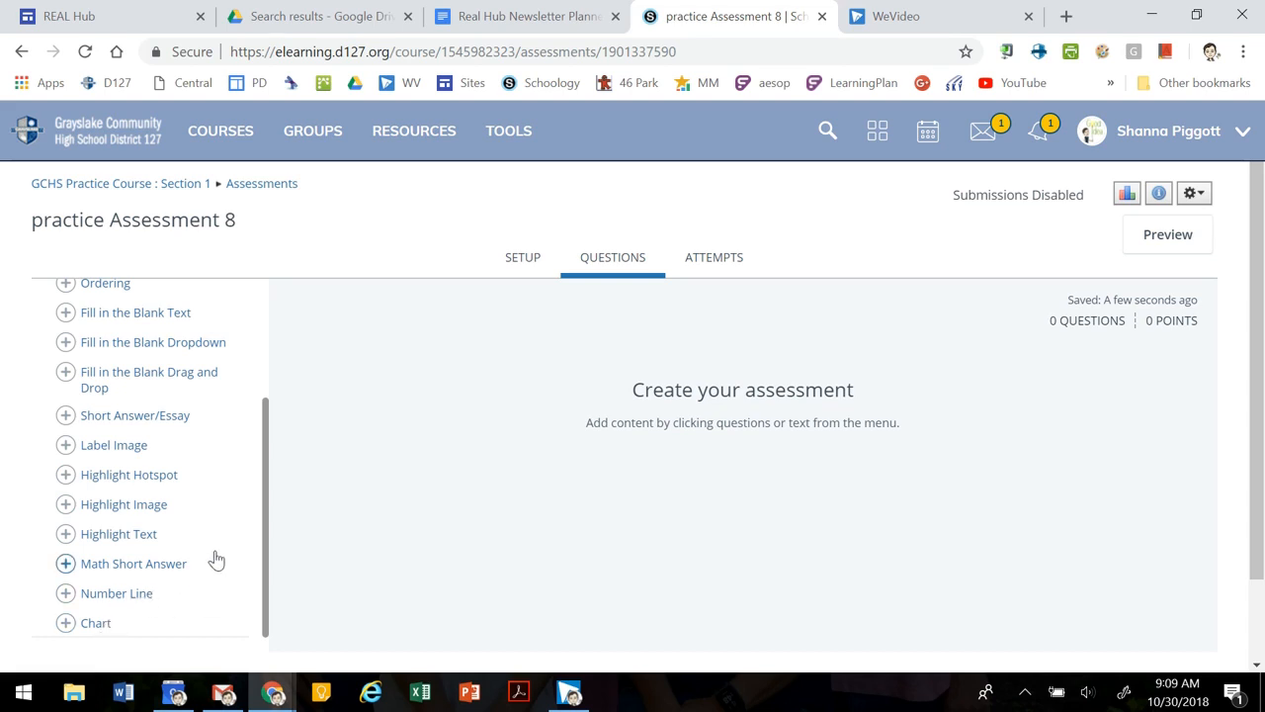
{"action": "scroll", "coordinate": [211, 554], "scroll_direction": "up", "scroll_amount": 3}
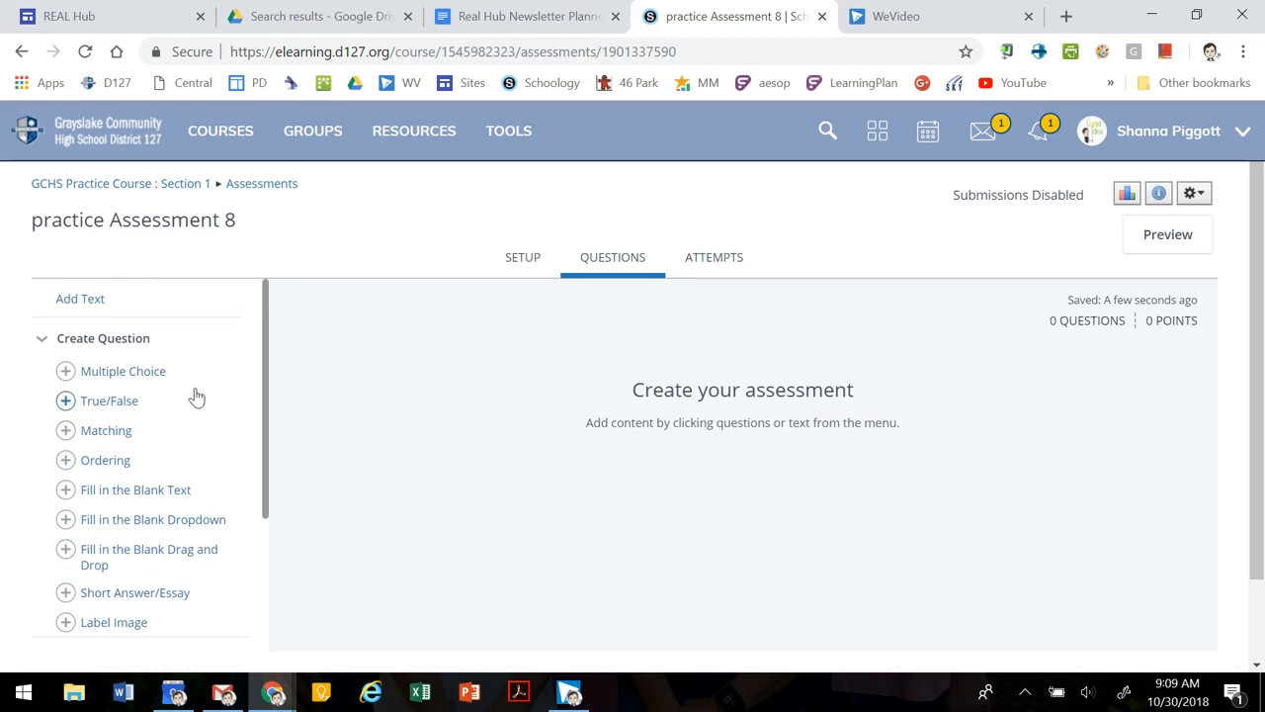
{"action": "scroll", "coordinate": [196, 396], "scroll_direction": "down", "scroll_amount": 4}
{"action": "left_click", "coordinate": [170, 564]}
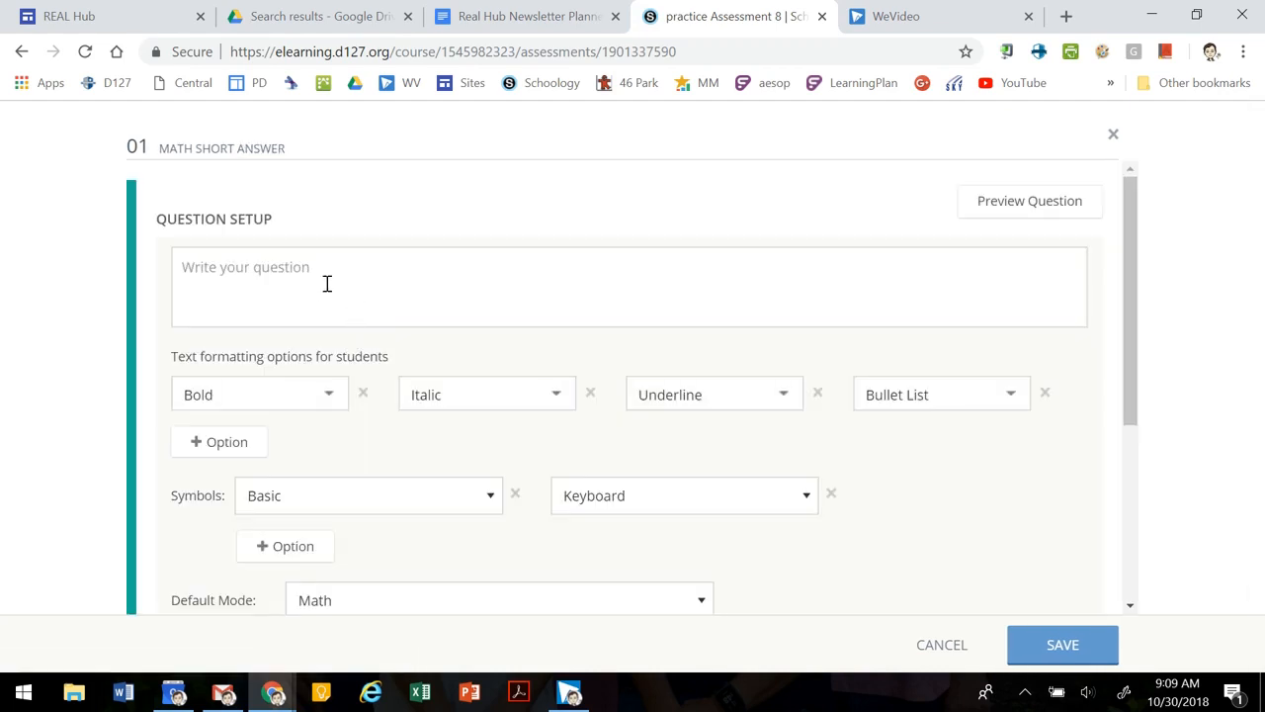
{"action": "left_click", "coordinate": [315, 275]}
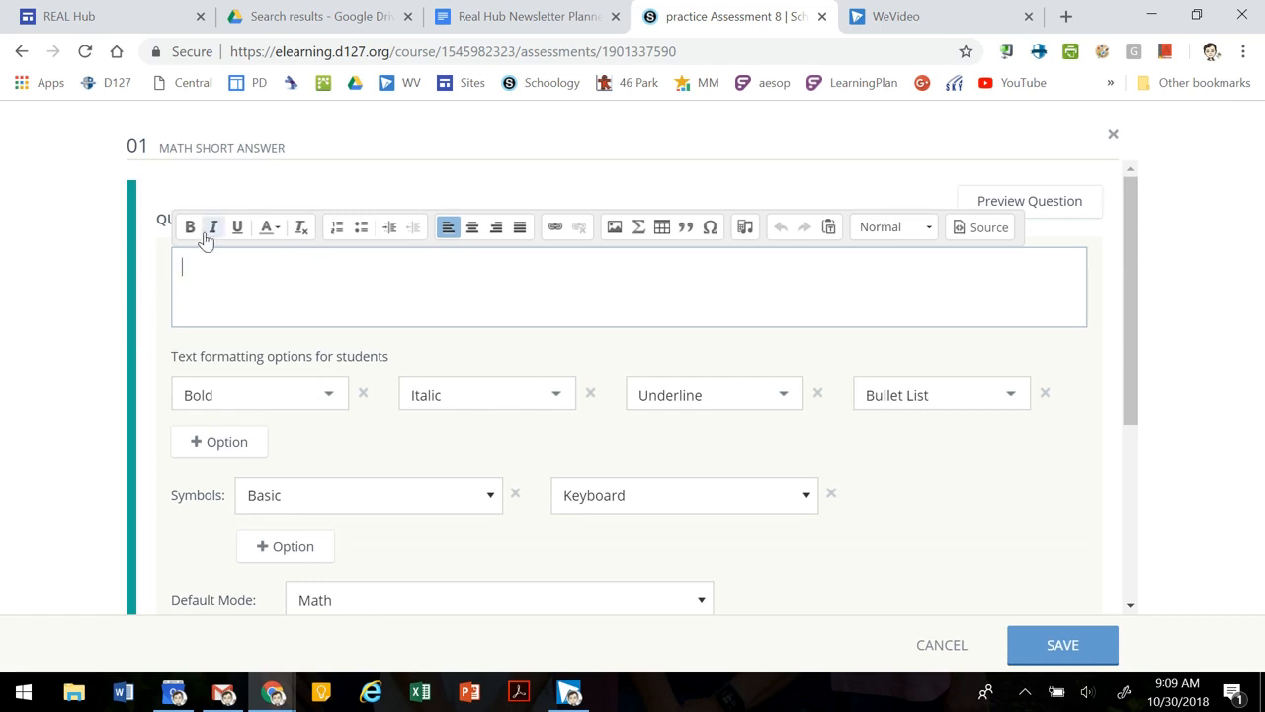
Examine the math formula editor and the special character set available for the question text
{"action": "left_click", "coordinate": [639, 229]}
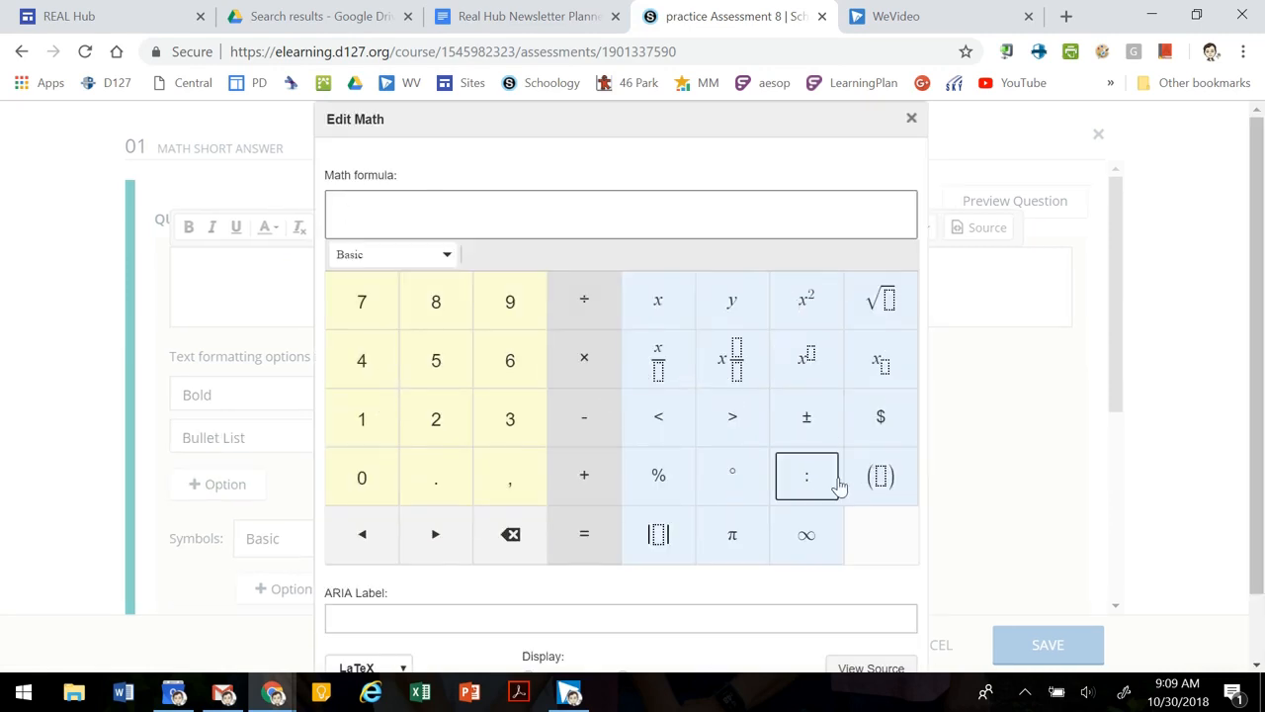
{"action": "left_click", "coordinate": [912, 120]}
{"action": "left_click", "coordinate": [709, 233]}
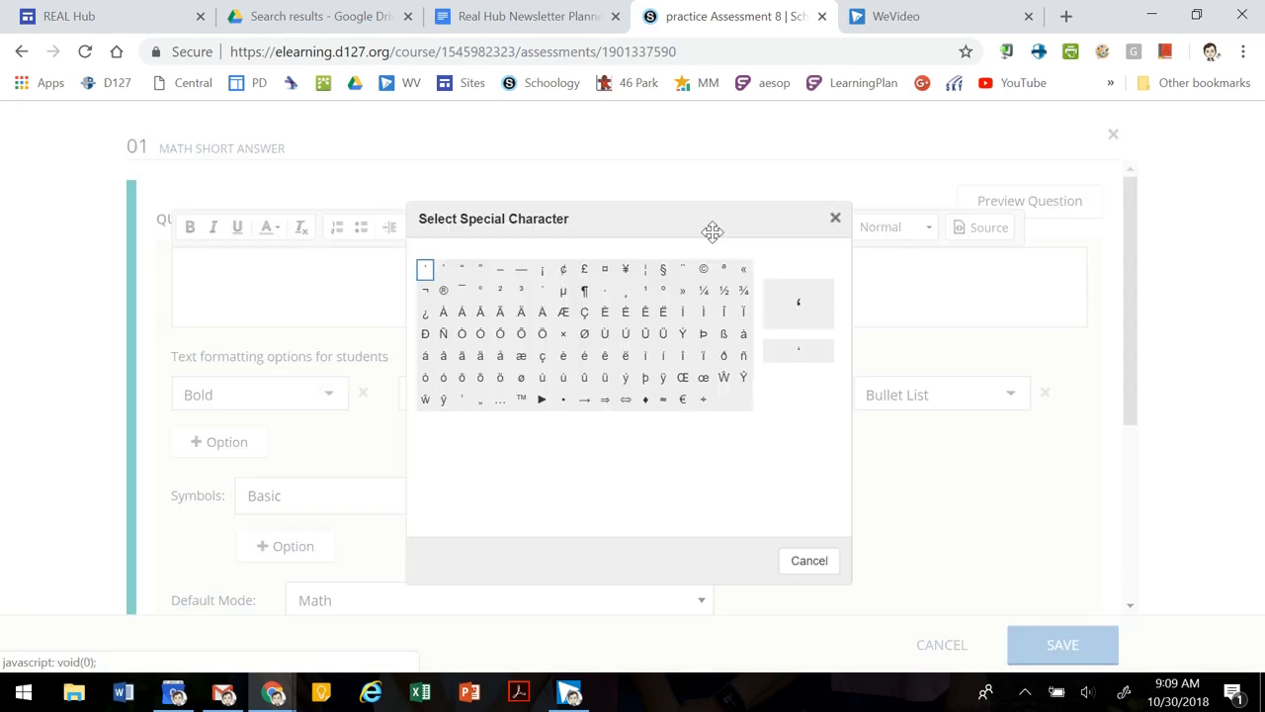
{"action": "left_click", "coordinate": [835, 219]}
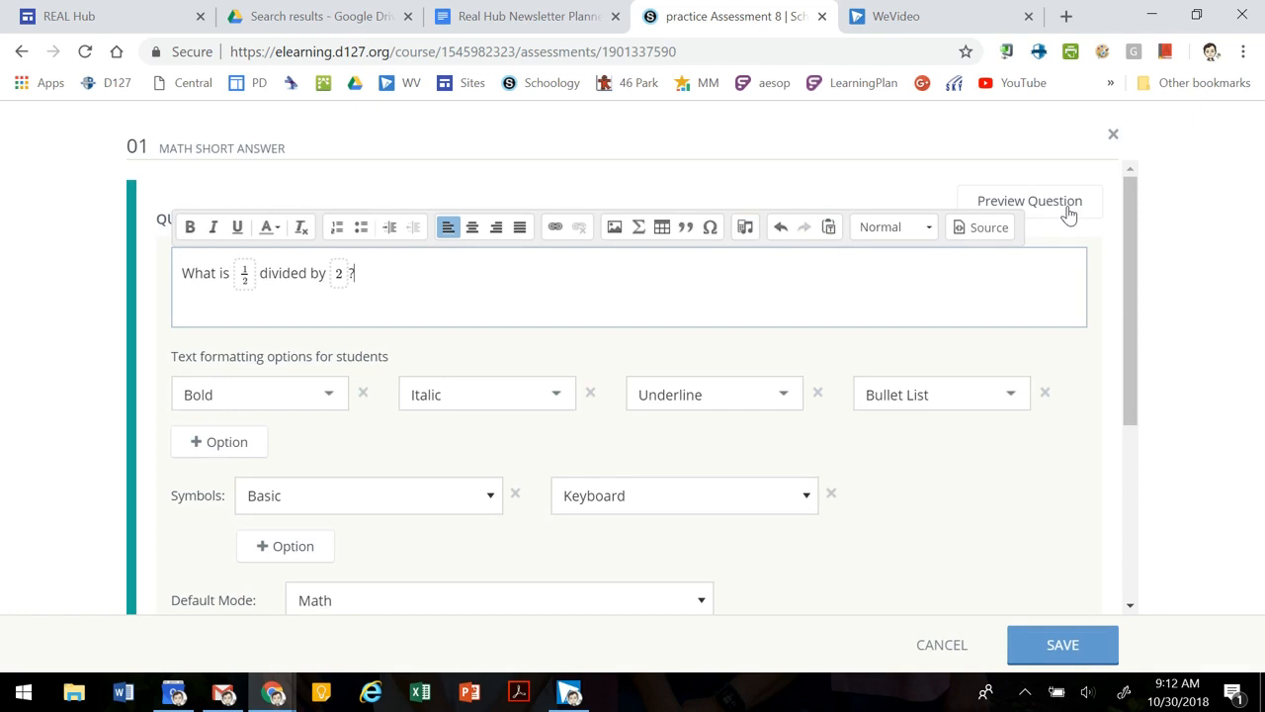
Preview the math question "What is 1/2 divided by 2?", review its remaining options and save it
{"action": "left_click", "coordinate": [1071, 209]}
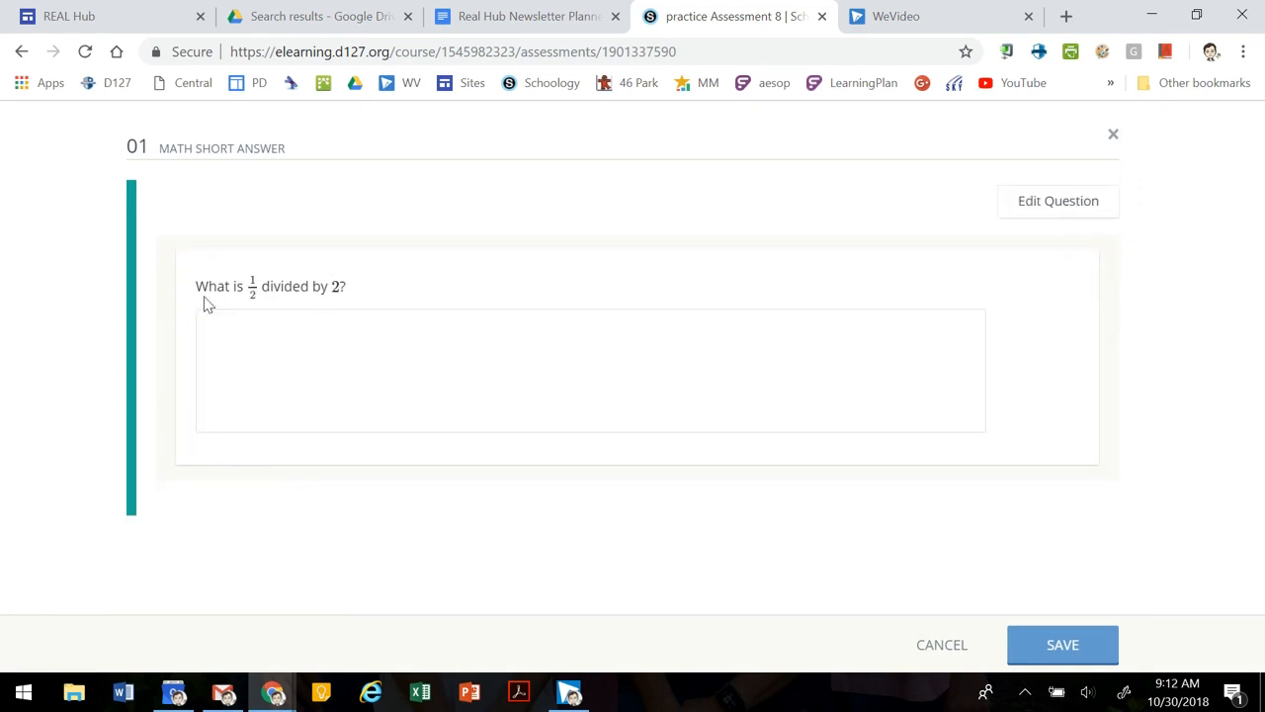
{"action": "left_click", "coordinate": [1022, 207]}
{"action": "scroll", "coordinate": [684, 274], "scroll_direction": "down", "scroll_amount": 3}
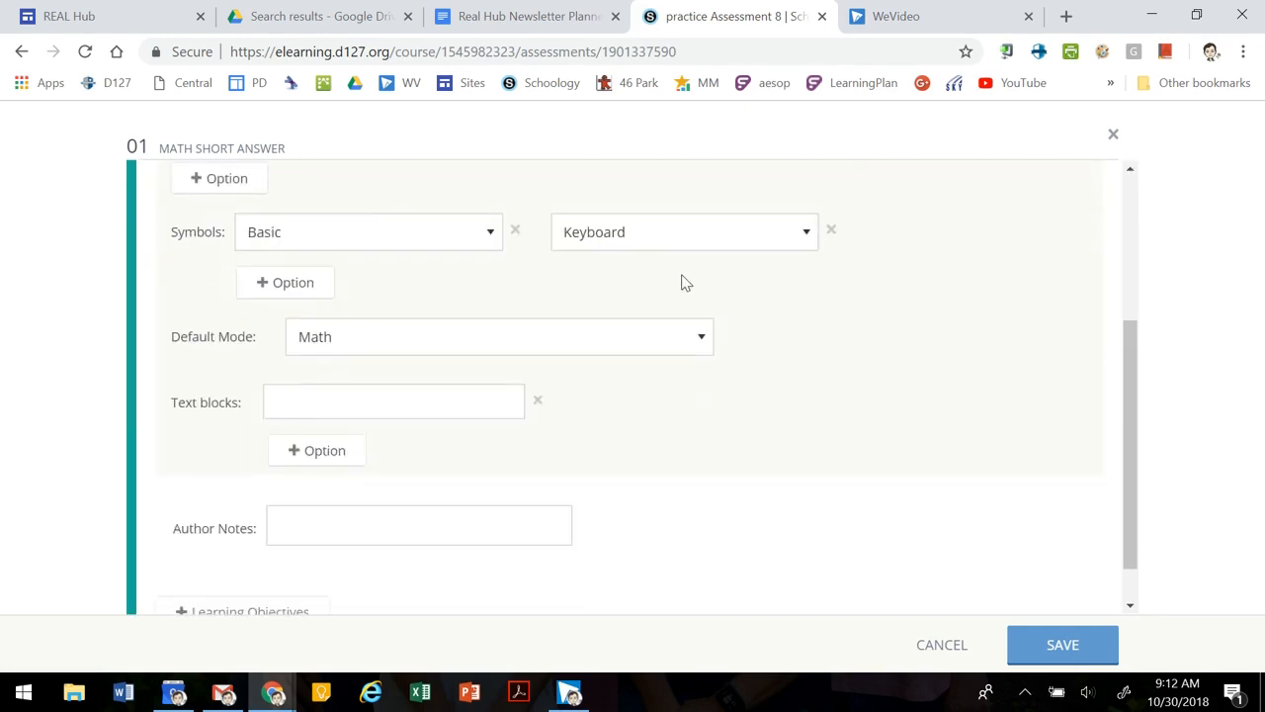
{"action": "scroll", "coordinate": [682, 282], "scroll_direction": "down", "scroll_amount": 1}
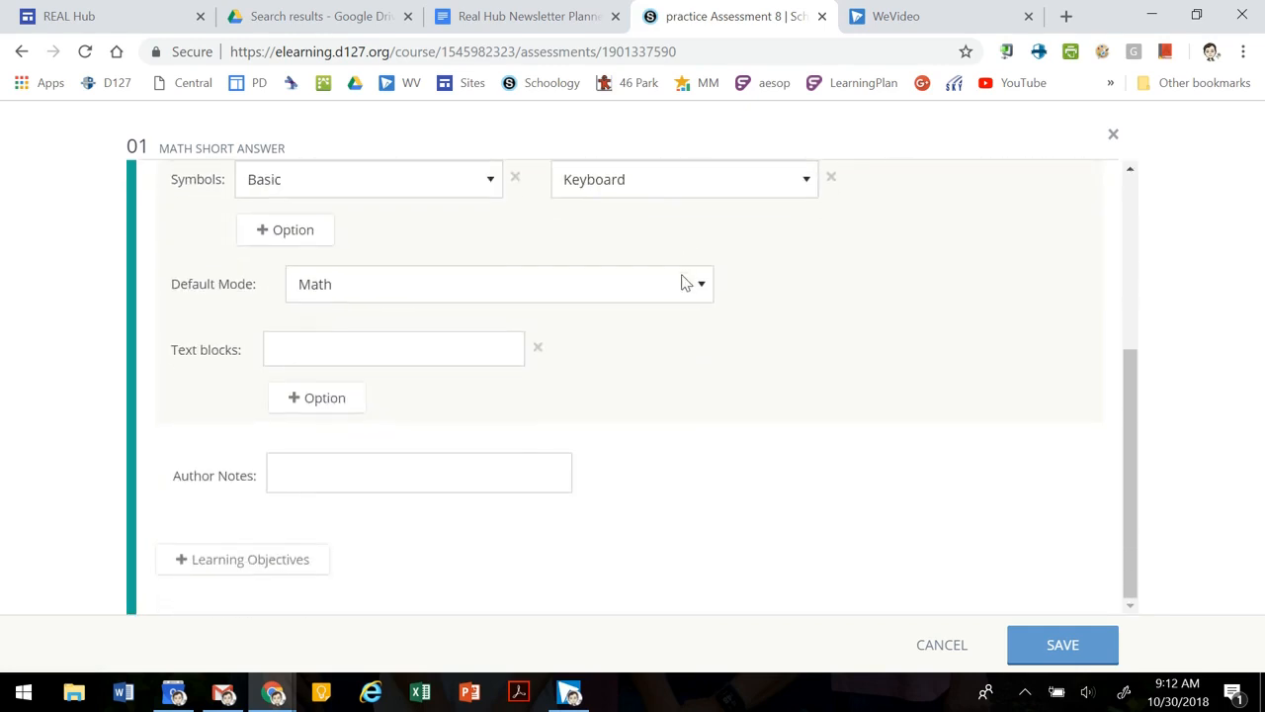
{"action": "left_click", "coordinate": [1063, 647]}
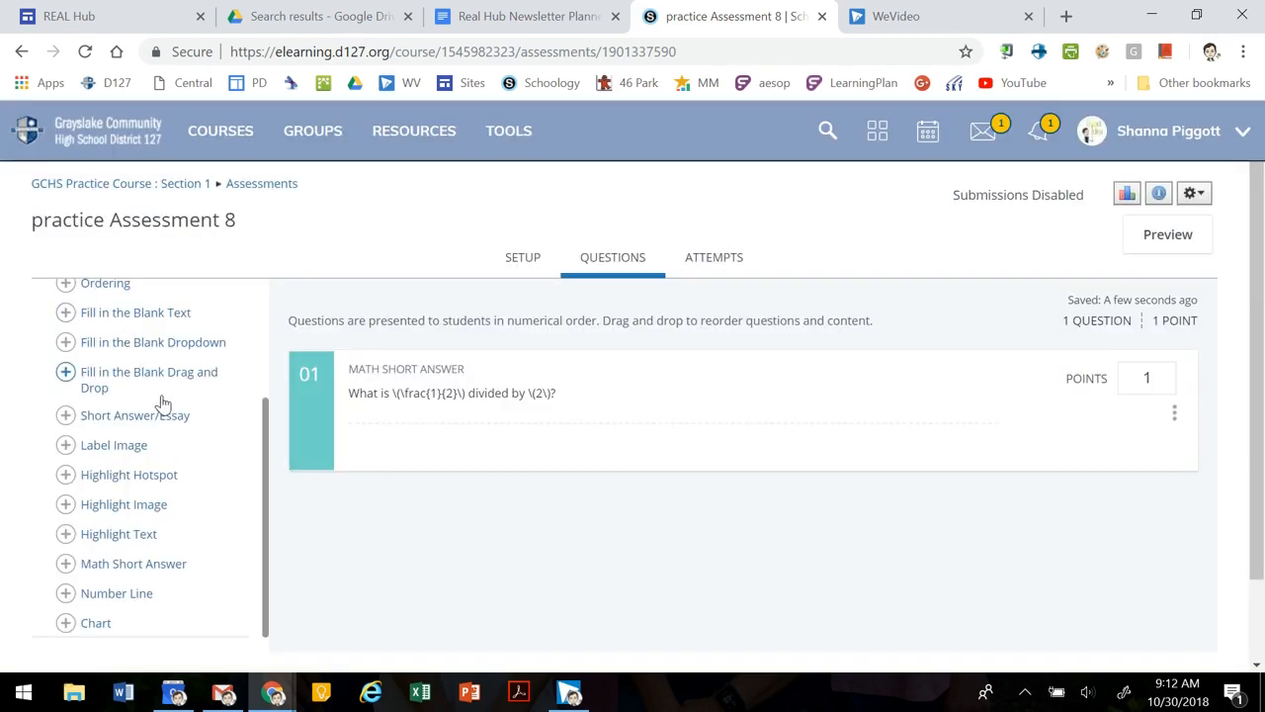
Add a Multiple Choice question "Typically, what color are bananas?" with the options Yellow, Red, Purple and Orange
{"action": "scroll", "coordinate": [179, 415], "scroll_direction": "up", "scroll_amount": 3}
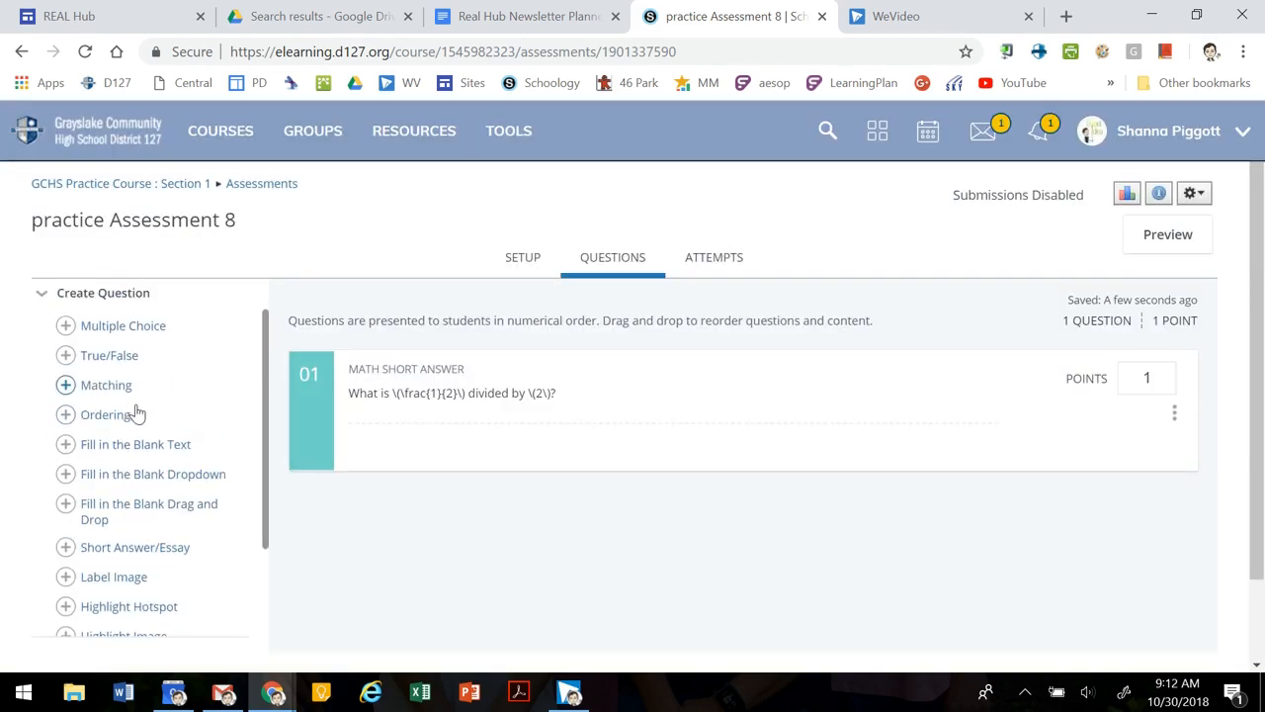
{"action": "left_click", "coordinate": [113, 326]}
{"action": "left_click", "coordinate": [310, 272]}
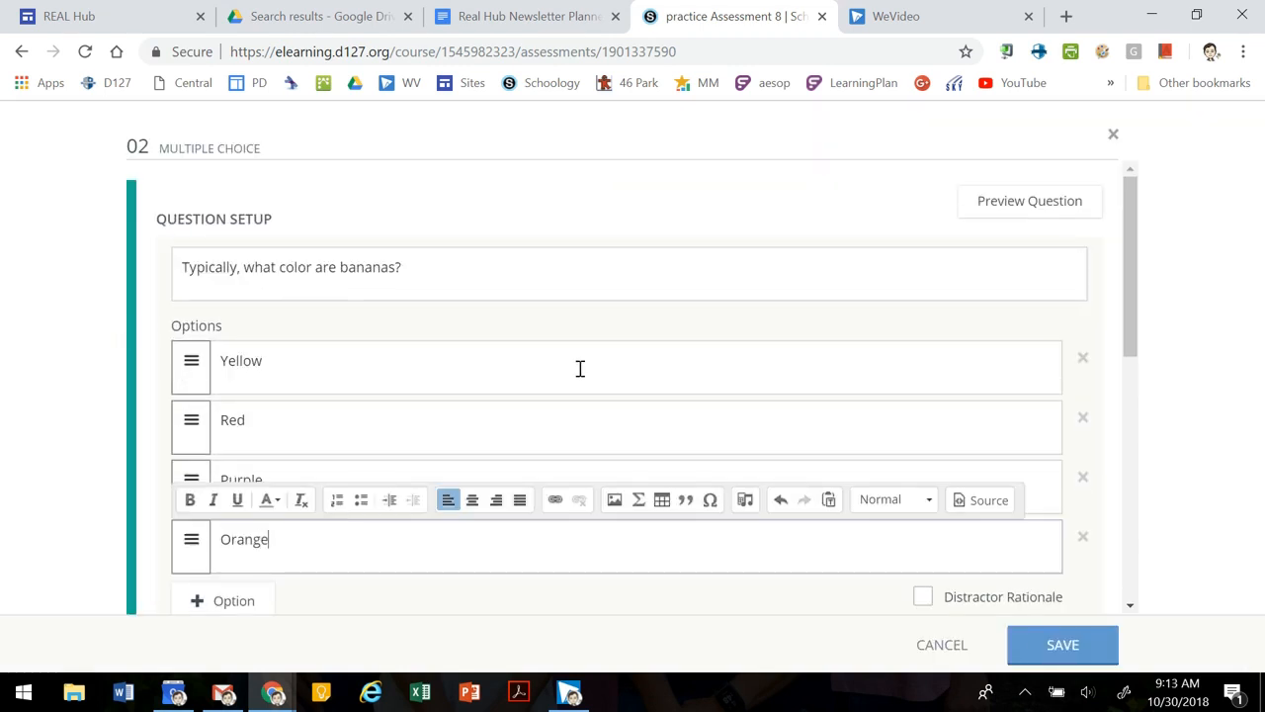
{"action": "scroll", "coordinate": [583, 367], "scroll_direction": "down", "scroll_amount": 2}
{"action": "left_click", "coordinate": [537, 475]}
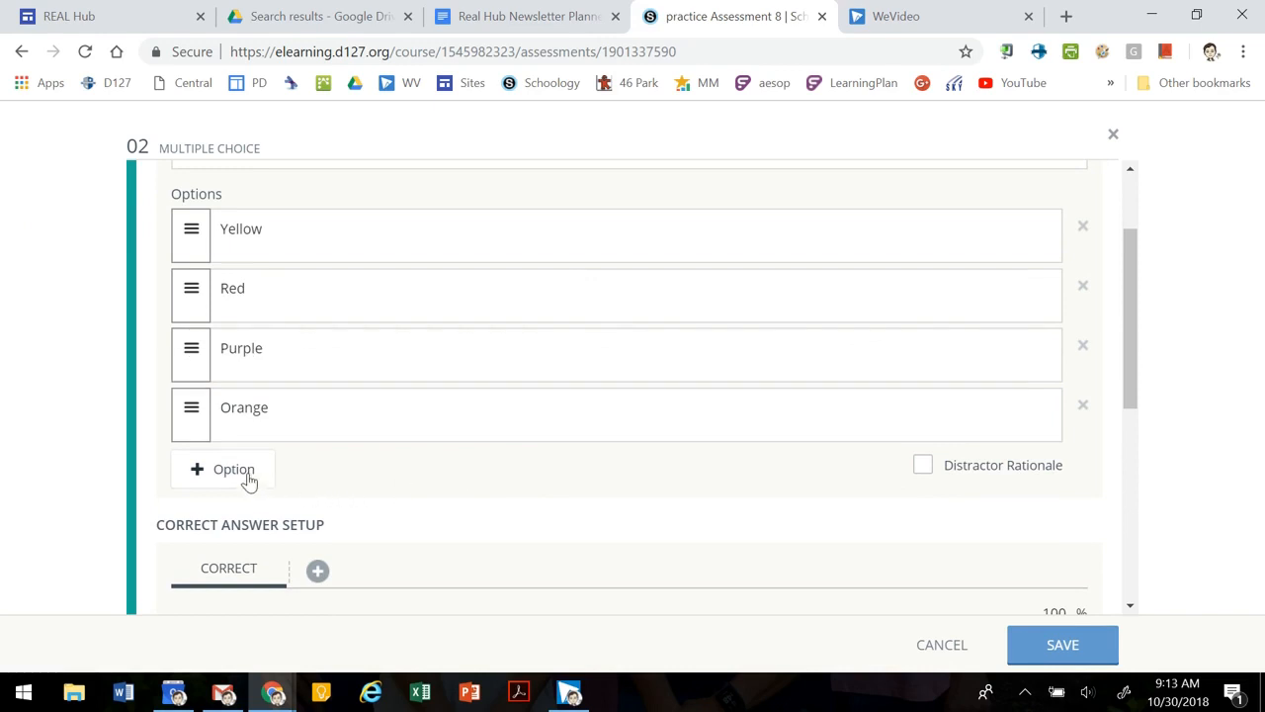
{"action": "left_click", "coordinate": [249, 480]}
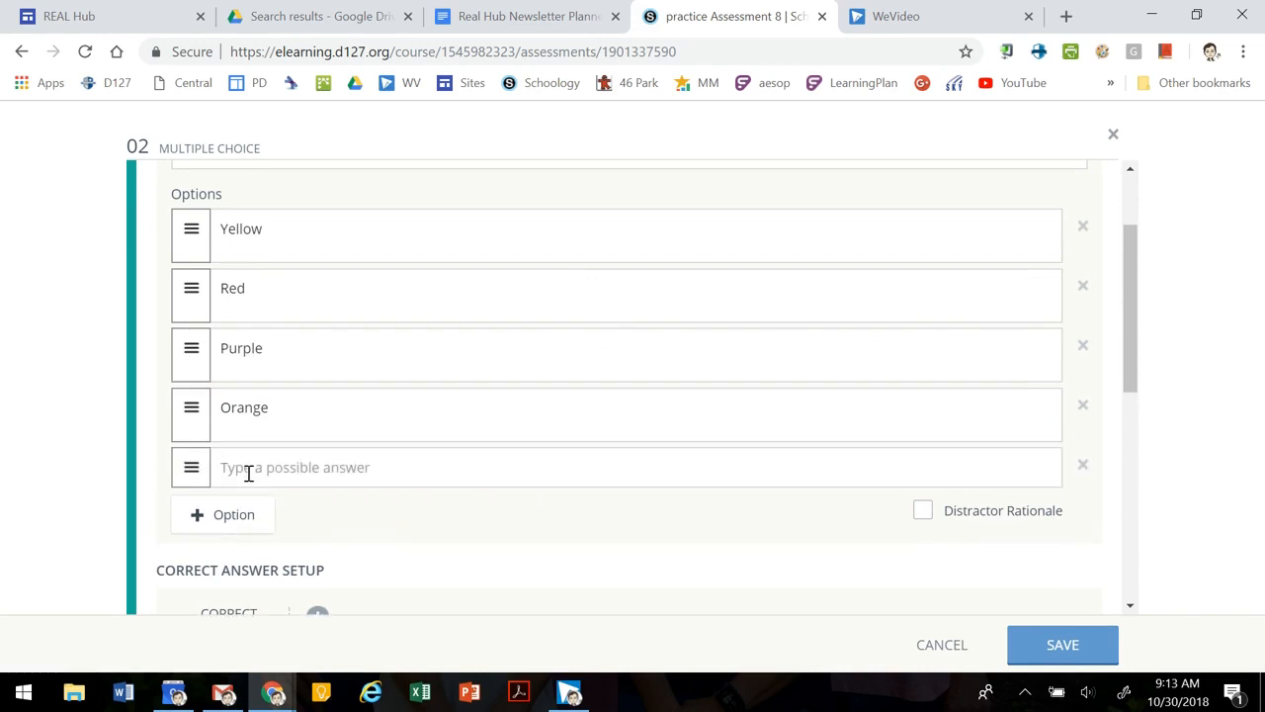
{"action": "left_click", "coordinate": [1084, 467]}
Remove the blank fifth answer option and try out the distractor rationale fields for the remaining options
{"action": "scroll", "coordinate": [692, 415], "scroll_direction": "down", "scroll_amount": 2}
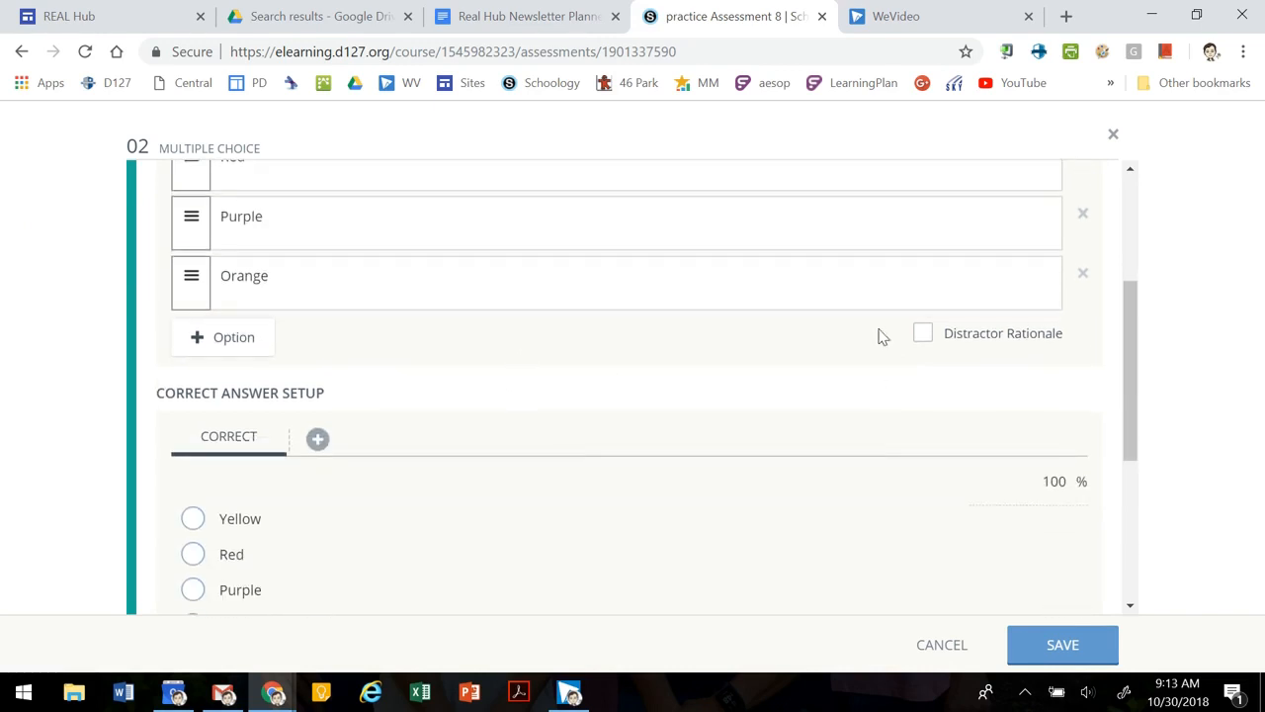
{"action": "left_click", "coordinate": [922, 336]}
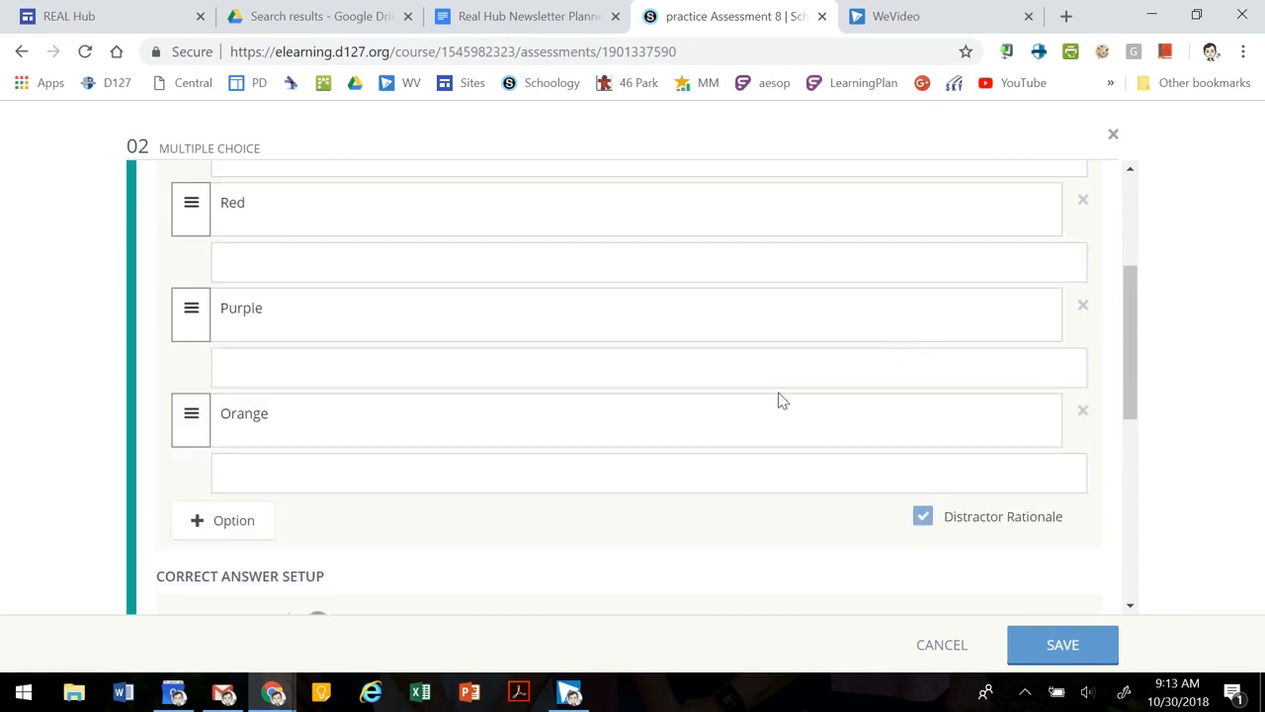
{"action": "left_click", "coordinate": [477, 477]}
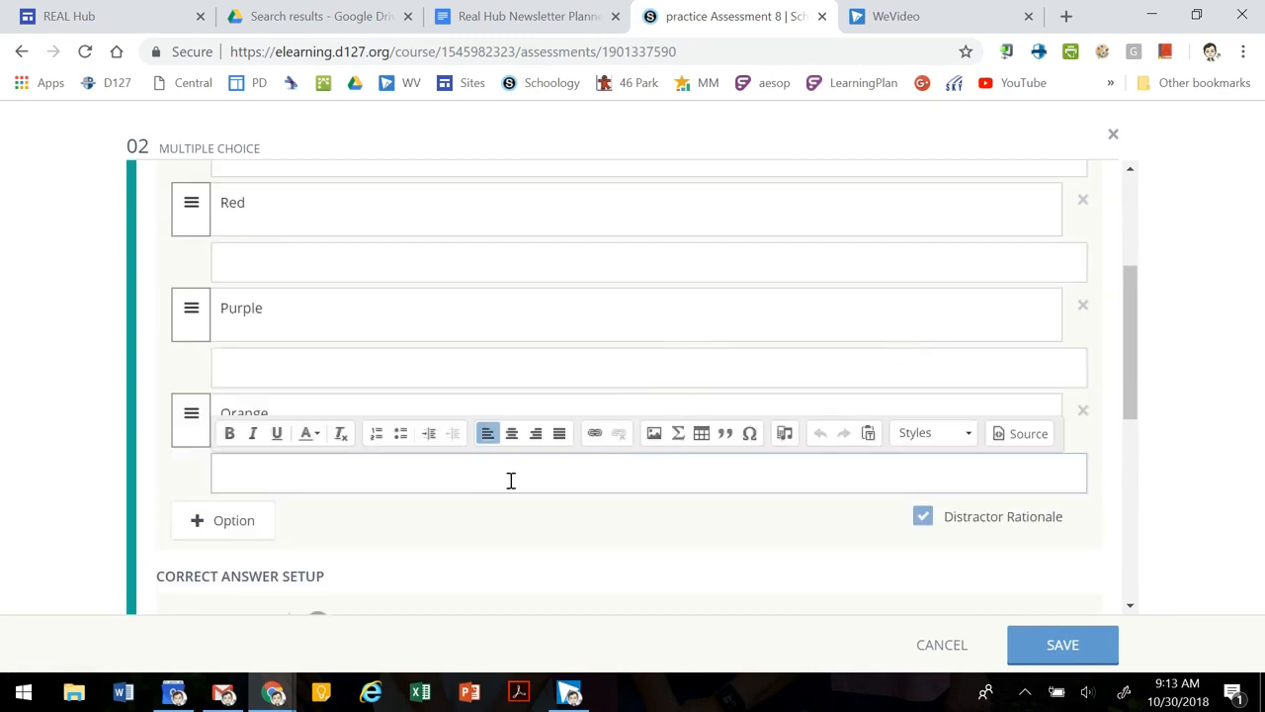
{"action": "scroll", "coordinate": [542, 489], "scroll_direction": "down", "scroll_amount": 2}
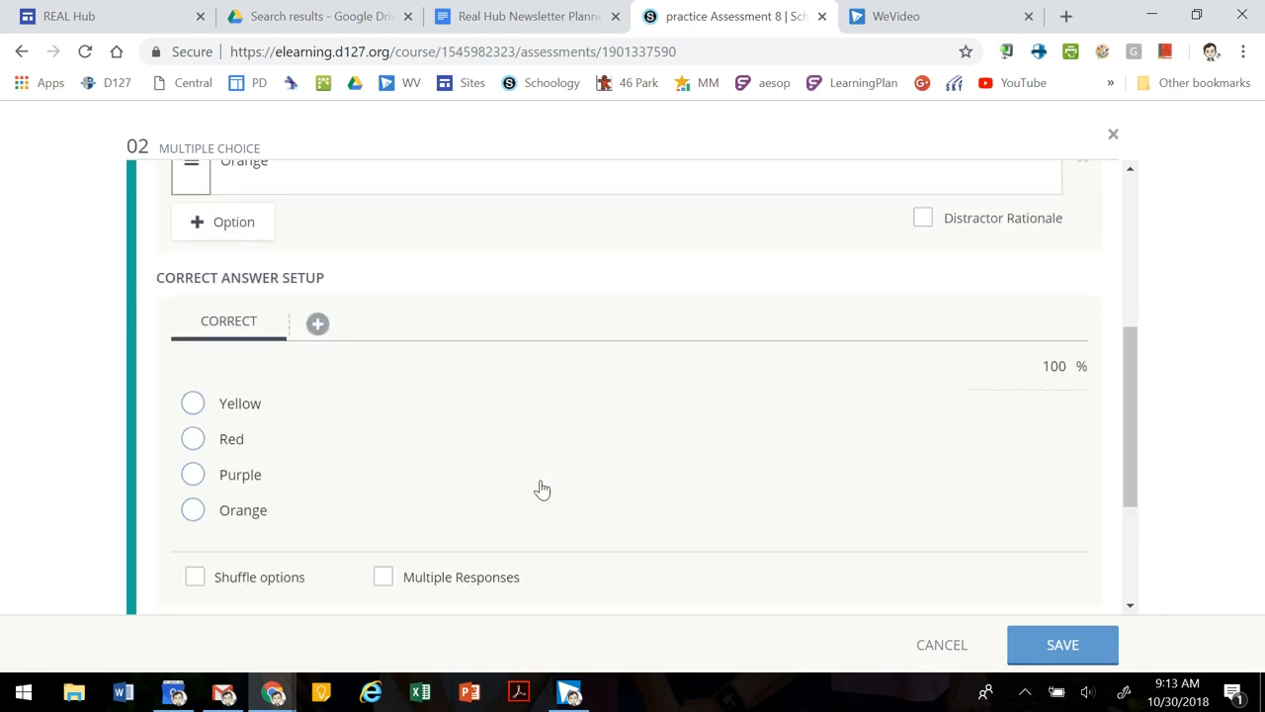
Mark Yellow as the correct answer, and add an alternate answer set and remove it again
{"action": "left_click", "coordinate": [193, 387]}
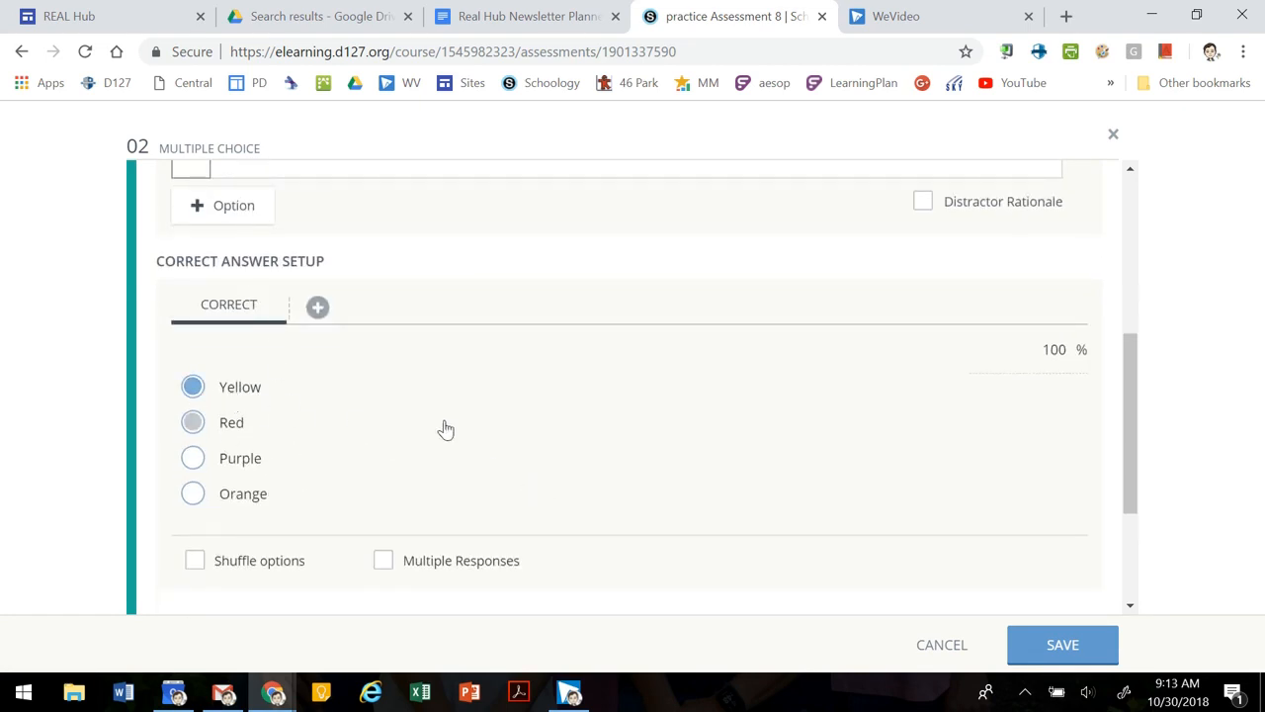
{"action": "left_click", "coordinate": [318, 310]}
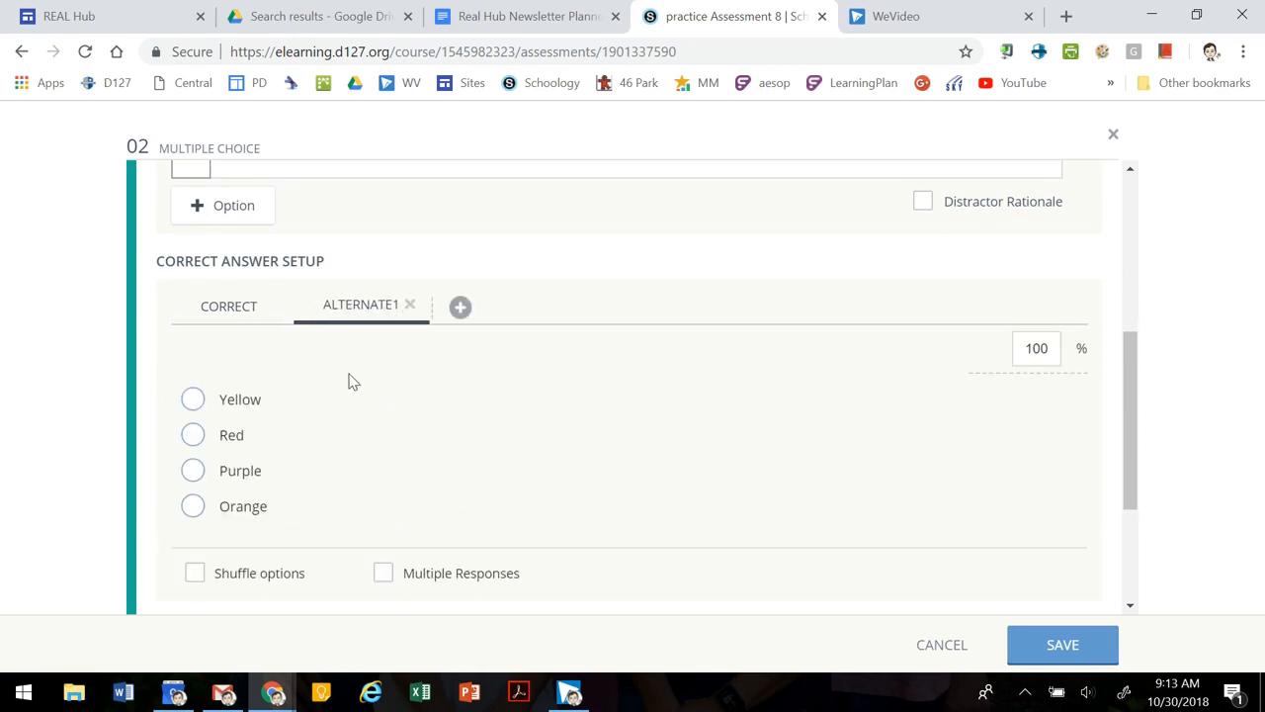
{"action": "left_click", "coordinate": [409, 305]}
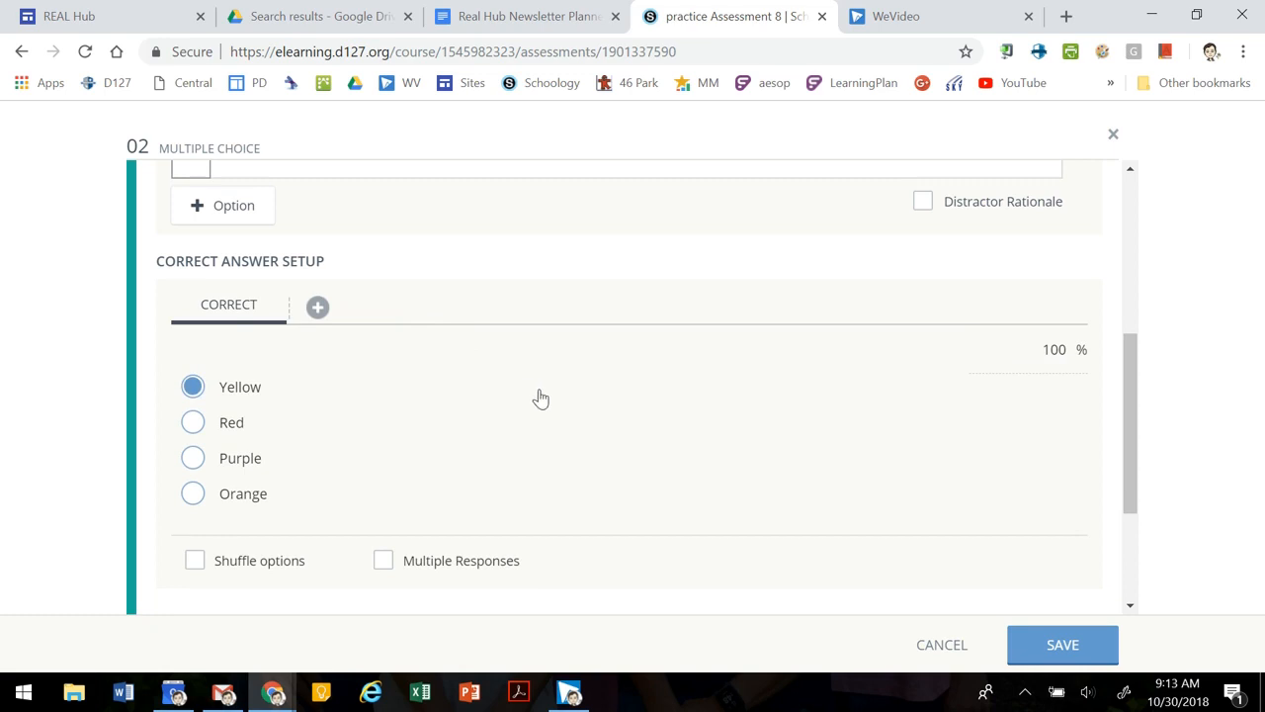
Examine the learning objective collections available for aligning the banana question and leave without selecting any
{"action": "scroll", "coordinate": [541, 397], "scroll_direction": "down", "scroll_amount": 2}
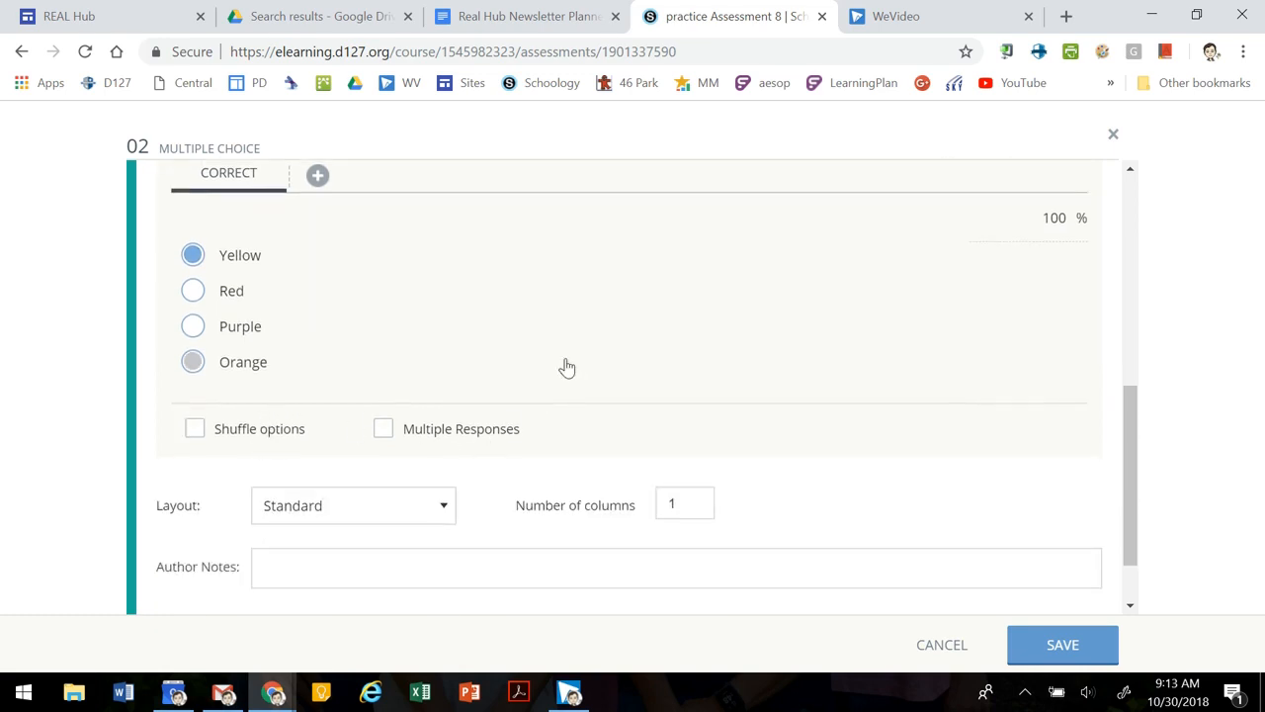
{"action": "scroll", "coordinate": [563, 368], "scroll_direction": "down", "scroll_amount": 1}
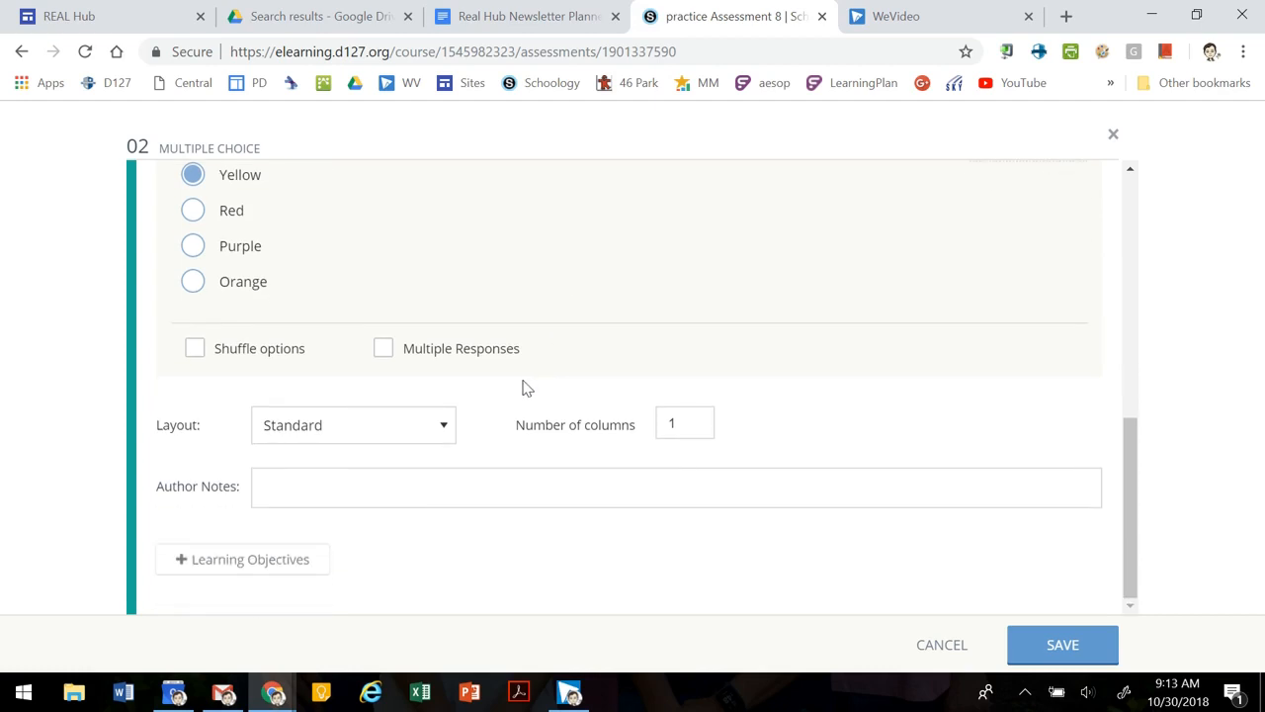
{"action": "left_click", "coordinate": [302, 570]}
{"action": "scroll", "coordinate": [692, 441], "scroll_direction": "down", "scroll_amount": 2}
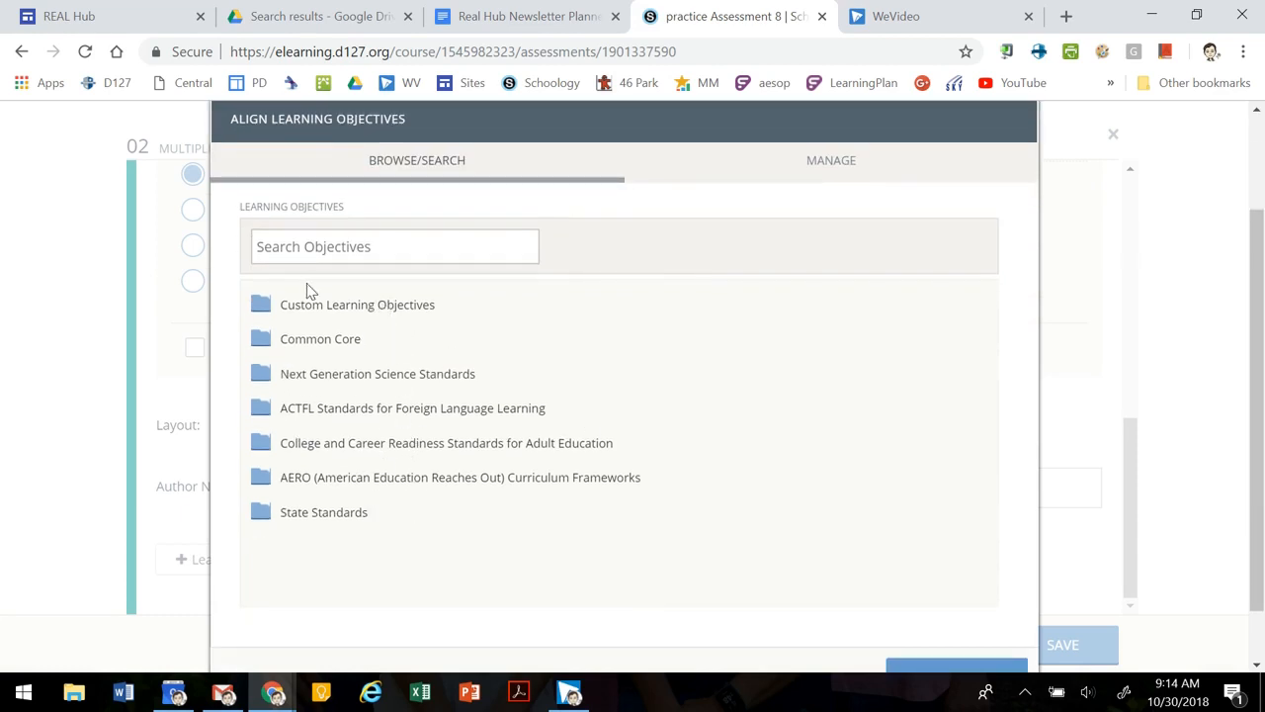
{"action": "scroll", "coordinate": [890, 422], "scroll_direction": "down", "scroll_amount": 1}
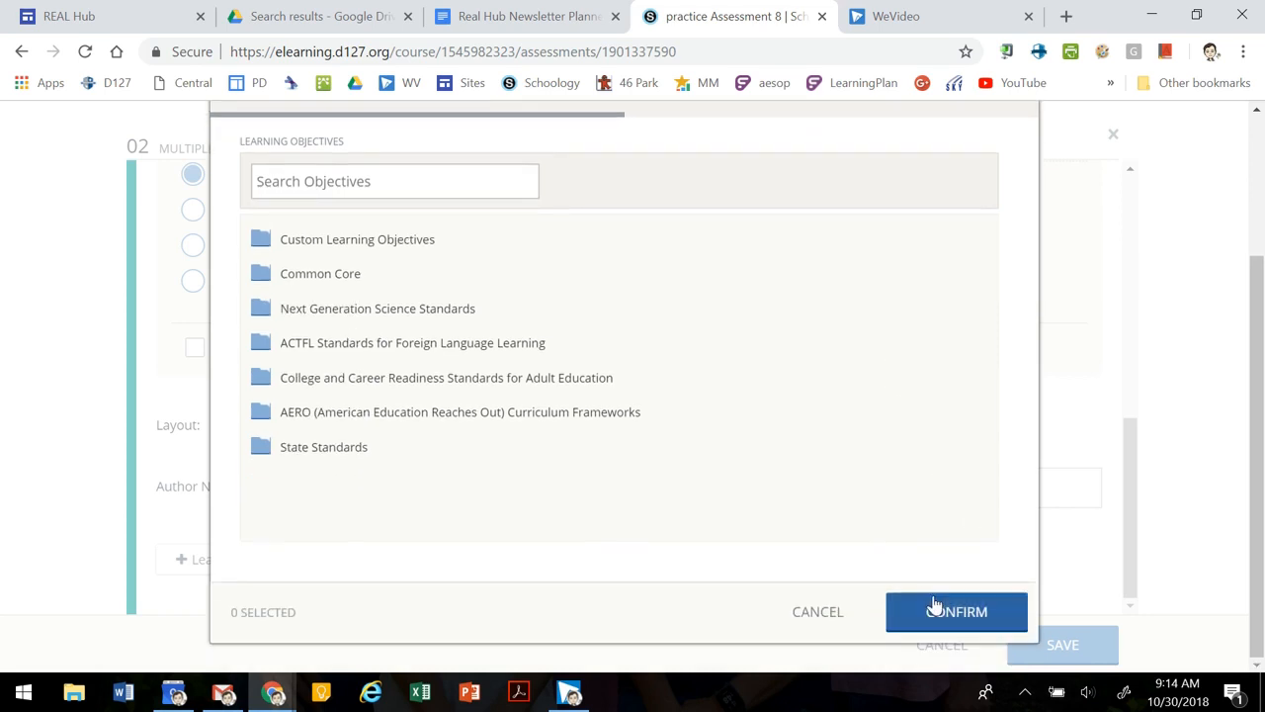
{"action": "left_click", "coordinate": [817, 612]}
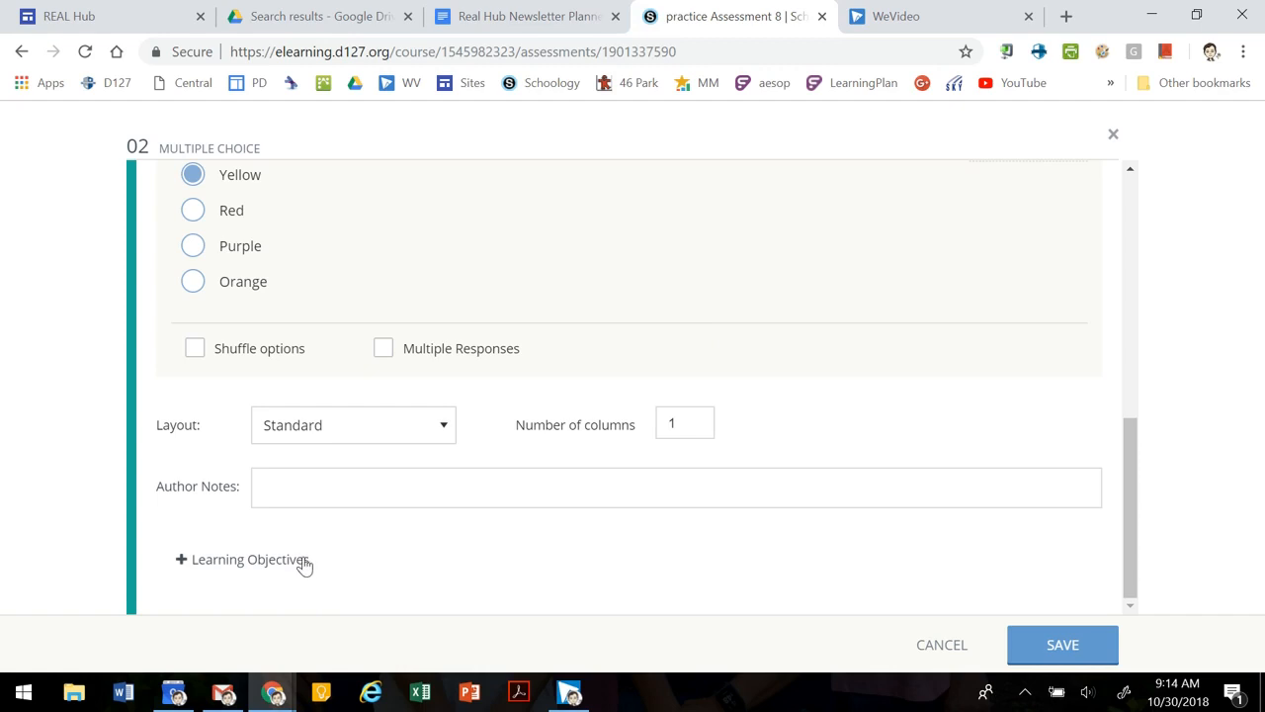
Preview the question "Typically, what color are bananas?", return to editing it and save it
{"action": "scroll", "coordinate": [558, 543], "scroll_direction": "up", "scroll_amount": 8}
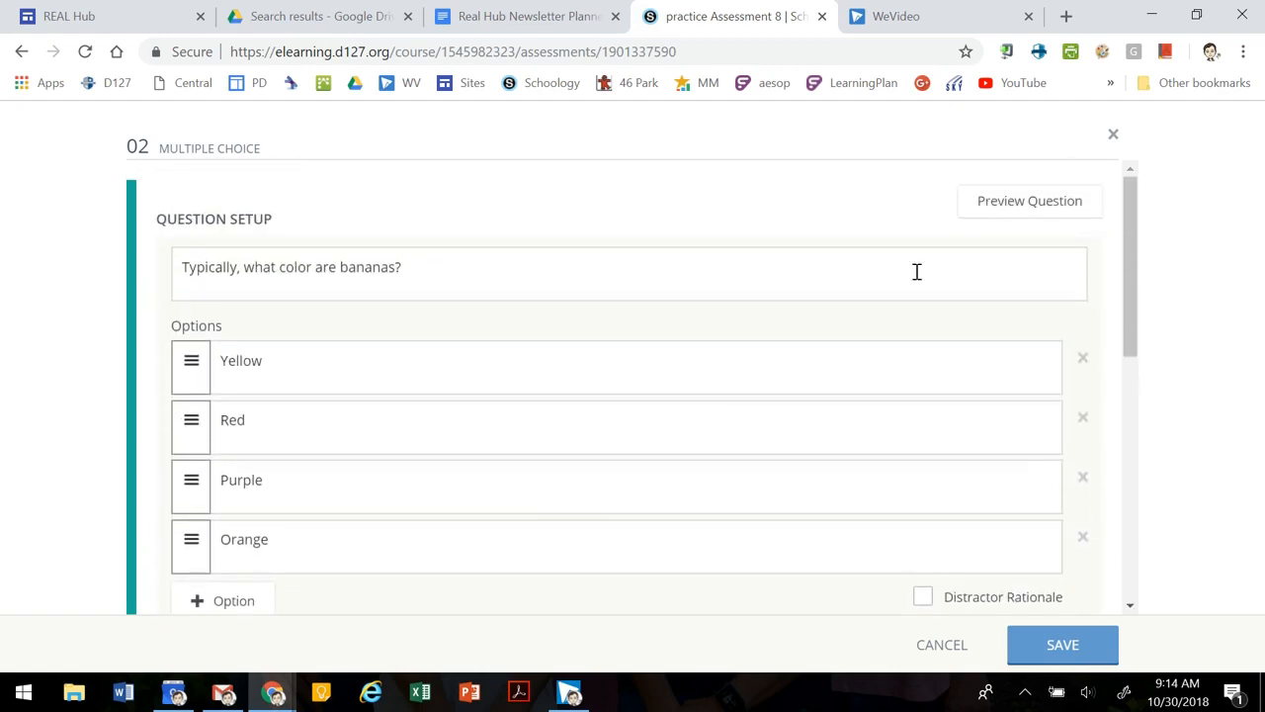
{"action": "left_click", "coordinate": [1025, 203]}
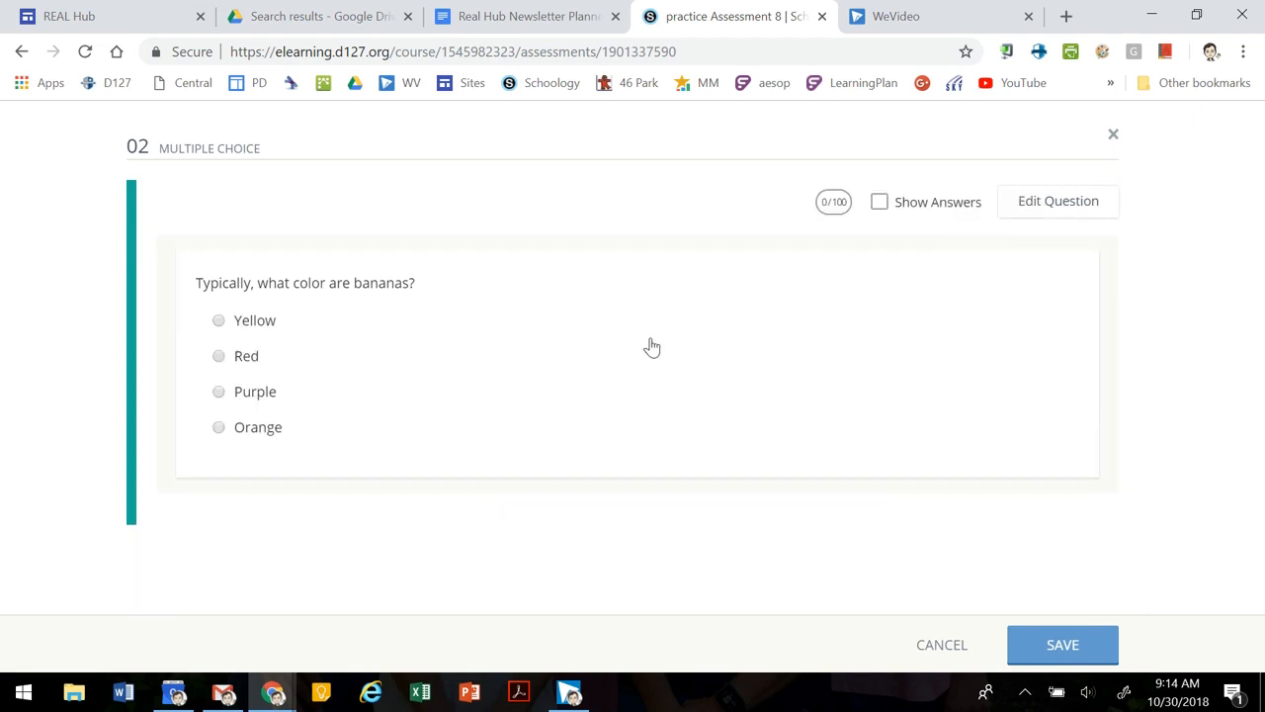
{"action": "left_click", "coordinate": [1042, 204]}
{"action": "scroll", "coordinate": [1062, 382], "scroll_direction": "down", "scroll_amount": 3}
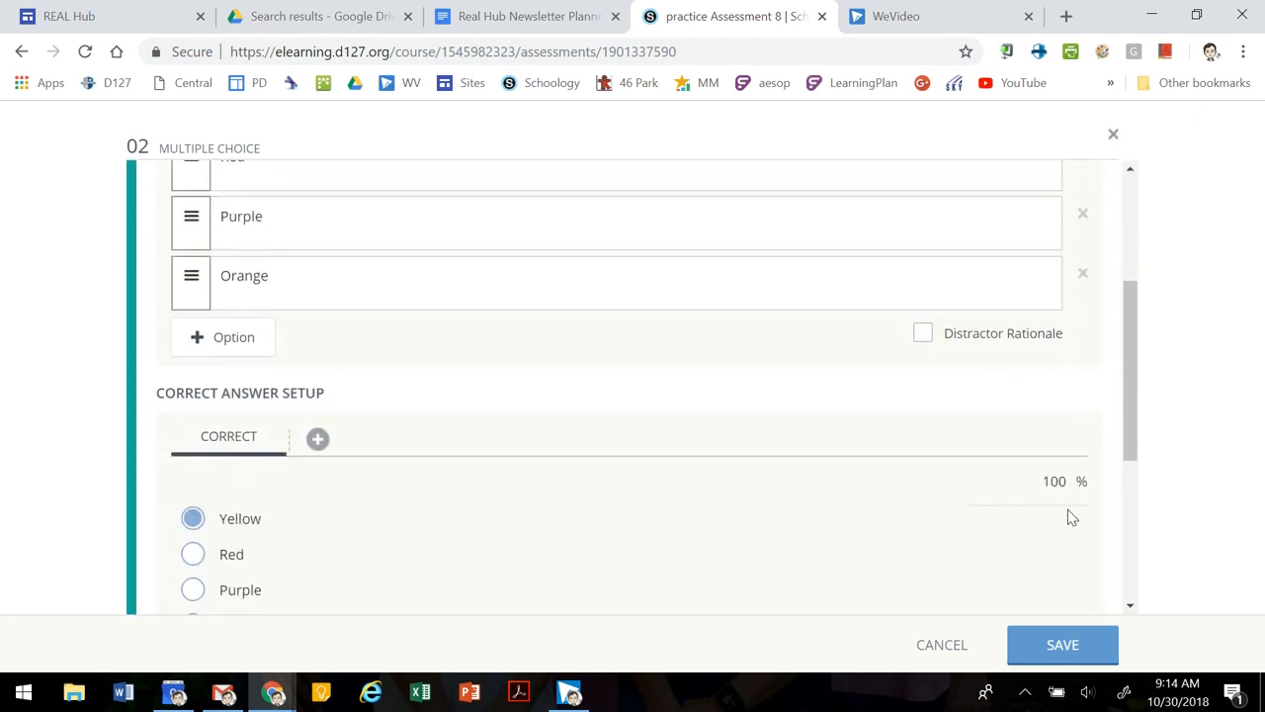
{"action": "left_click", "coordinate": [1086, 655]}
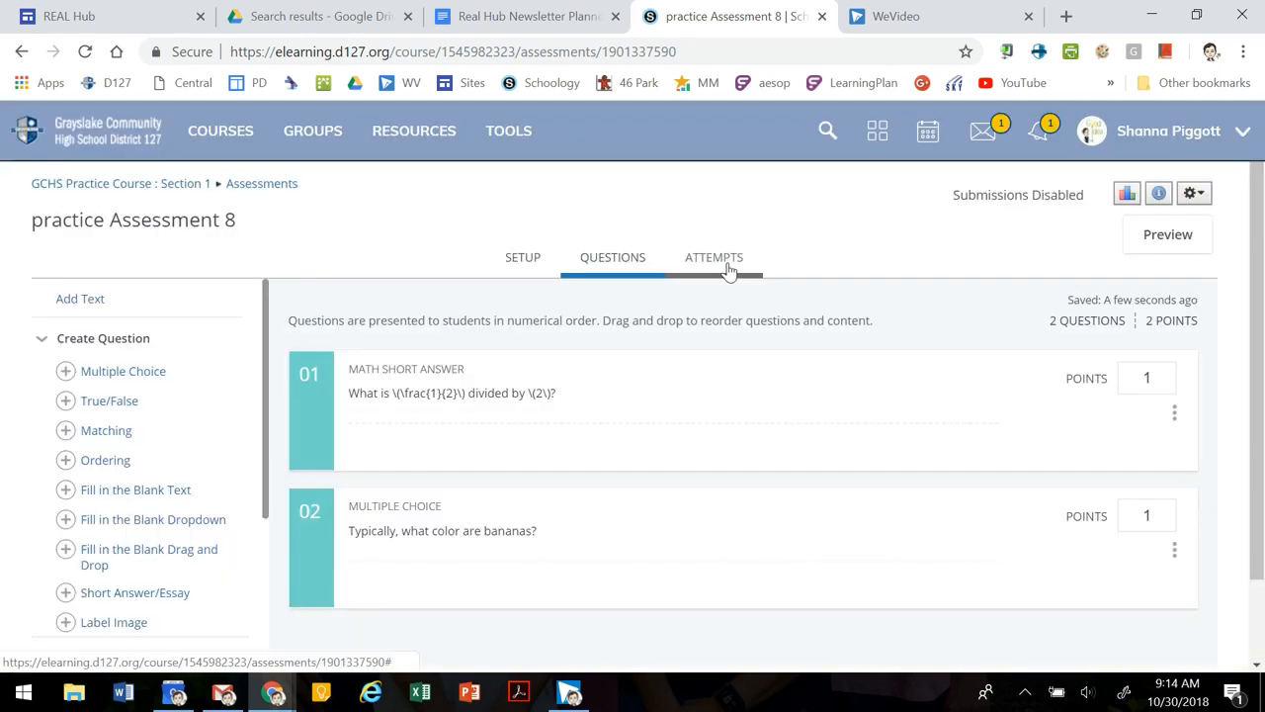
Examine the students' attempts for the assessment and return to its questions
{"action": "left_click", "coordinate": [728, 272]}
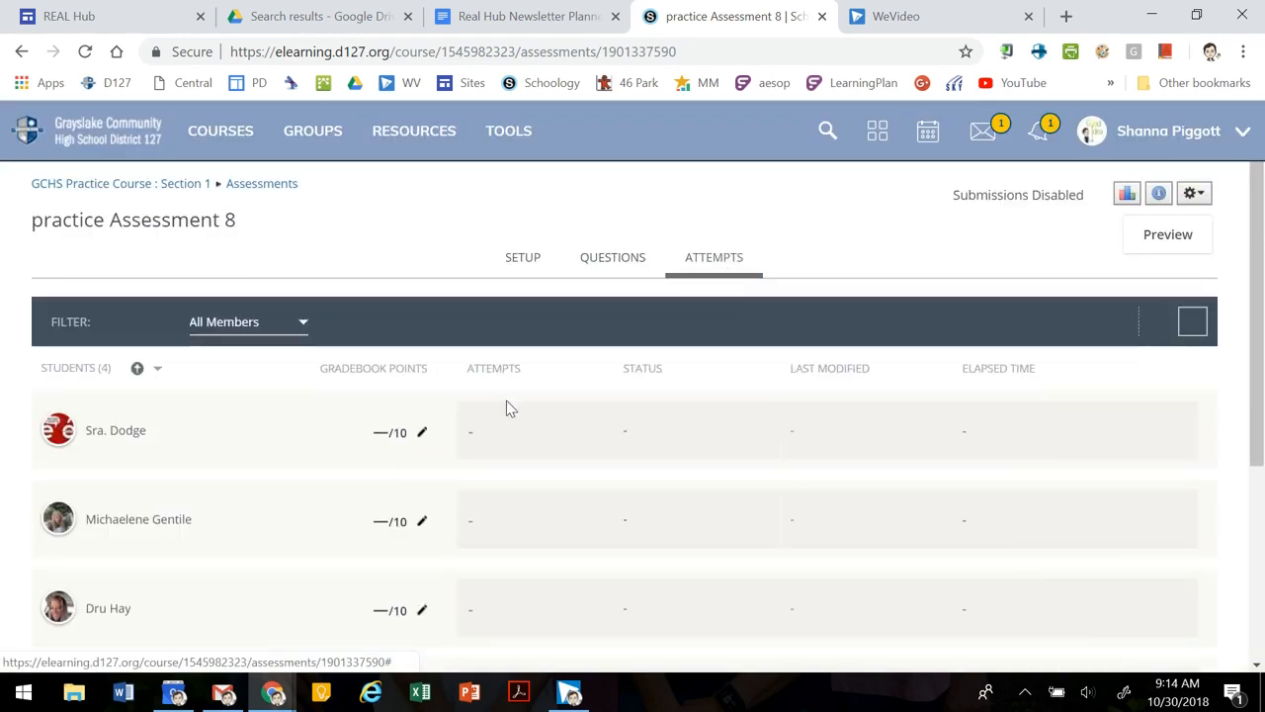
{"action": "scroll", "coordinate": [212, 419], "scroll_direction": "down", "scroll_amount": 1}
{"action": "scroll", "coordinate": [210, 423], "scroll_direction": "down", "scroll_amount": 2}
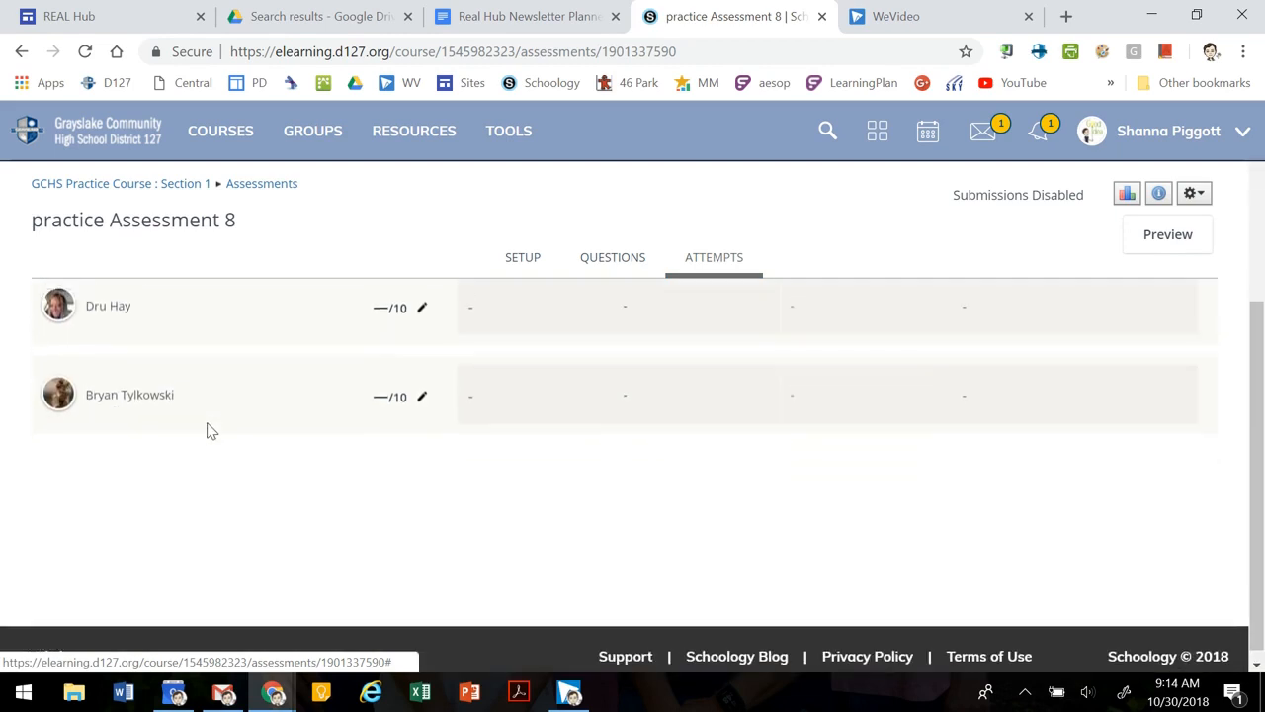
{"action": "scroll", "coordinate": [208, 429], "scroll_direction": "up", "scroll_amount": 3}
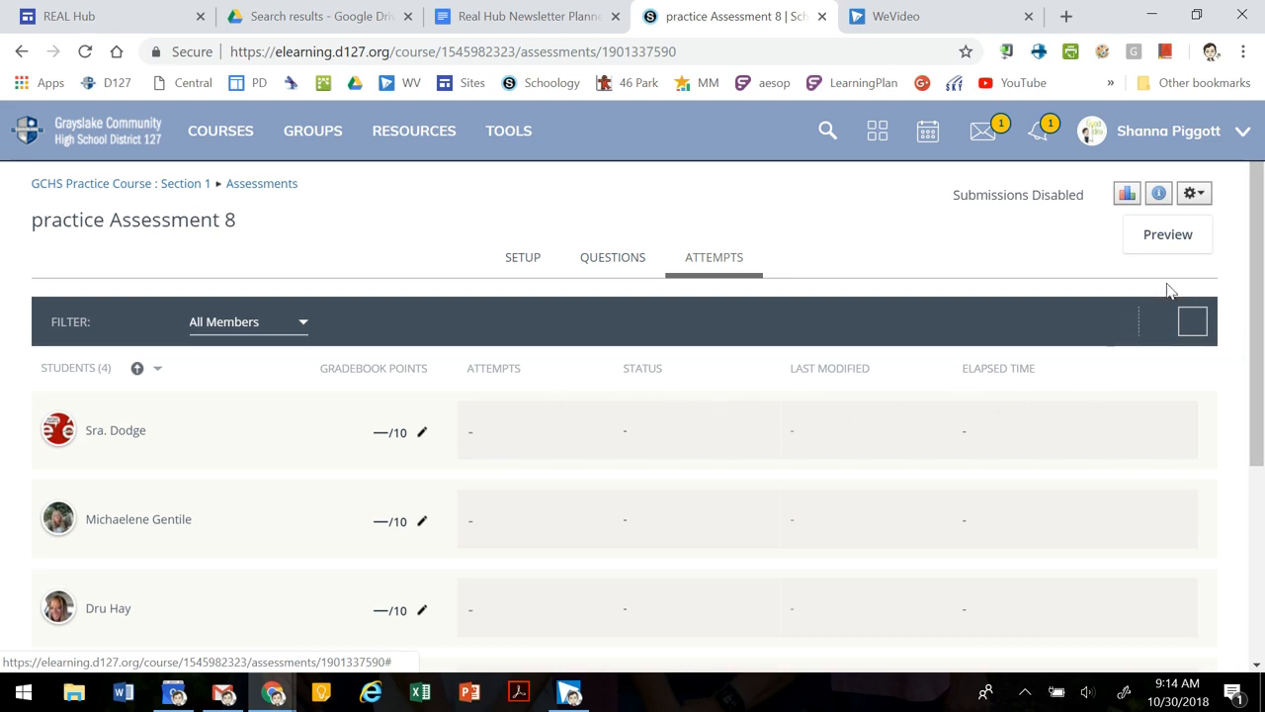
{"action": "left_click", "coordinate": [610, 263]}
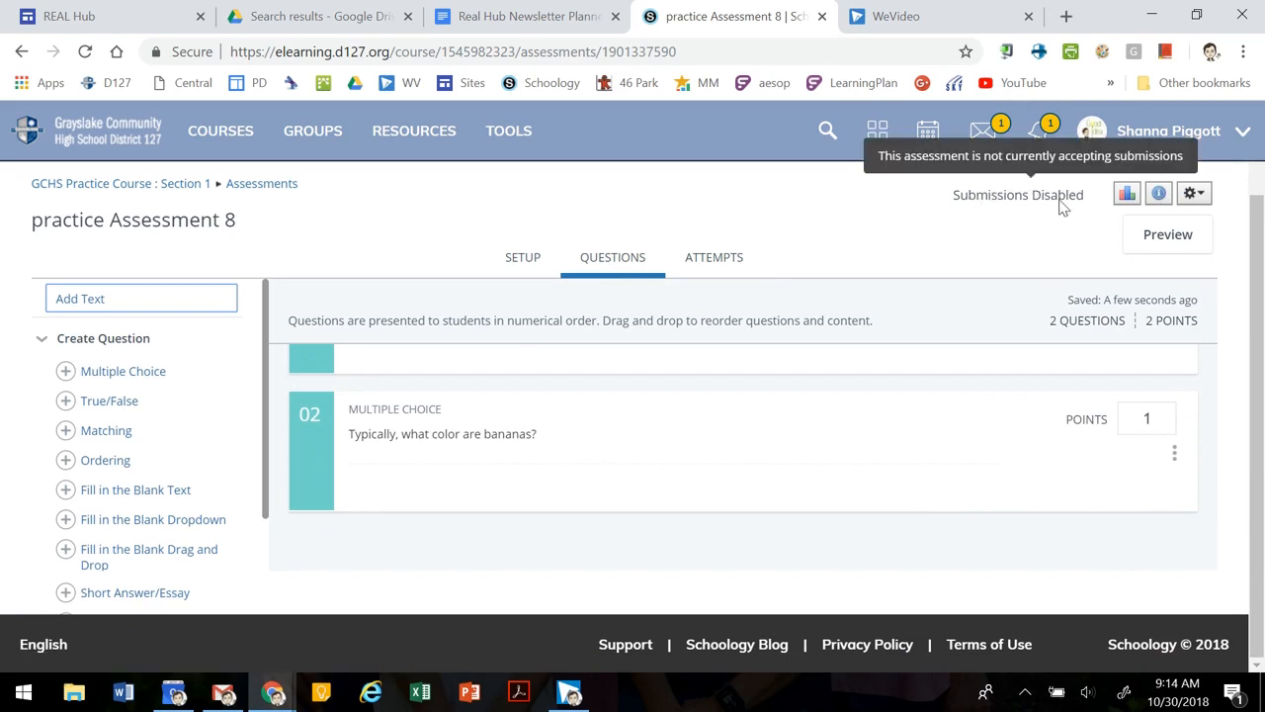
Open the assessment's general settings for editing, review the due date, submissions and grading options, and save them
{"action": "left_click", "coordinate": [1191, 198]}
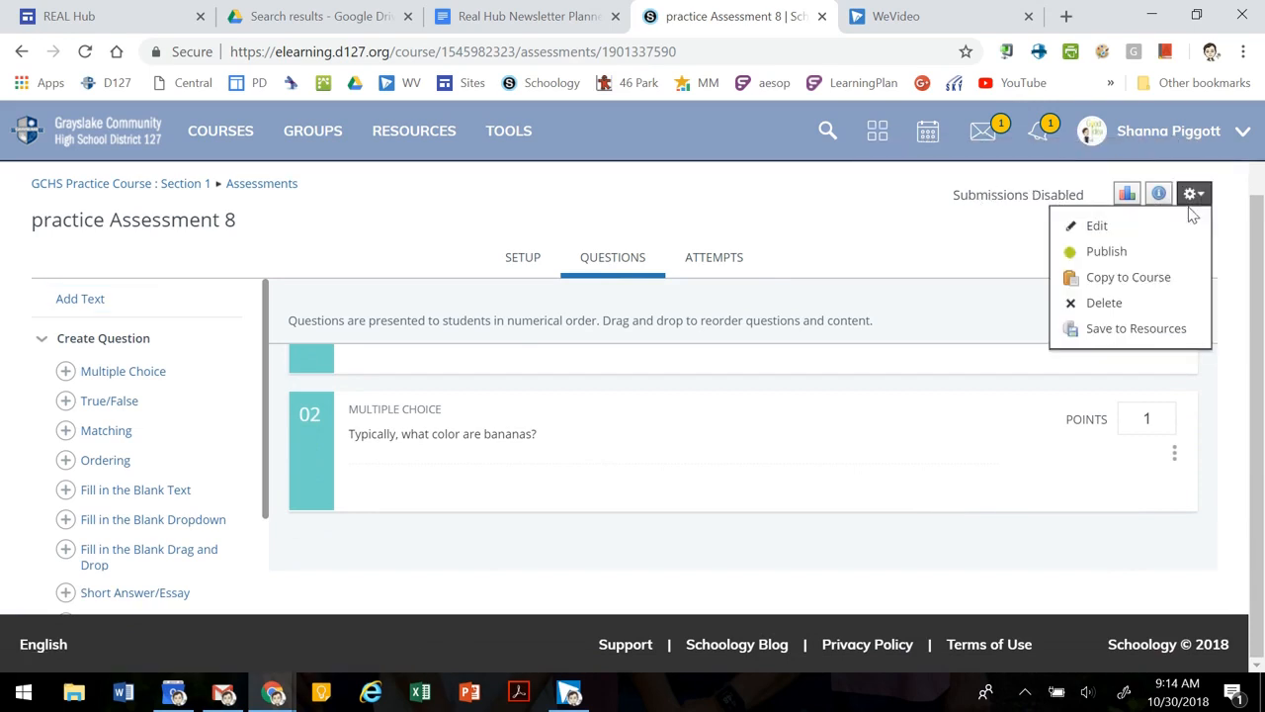
{"action": "left_click", "coordinate": [1177, 228]}
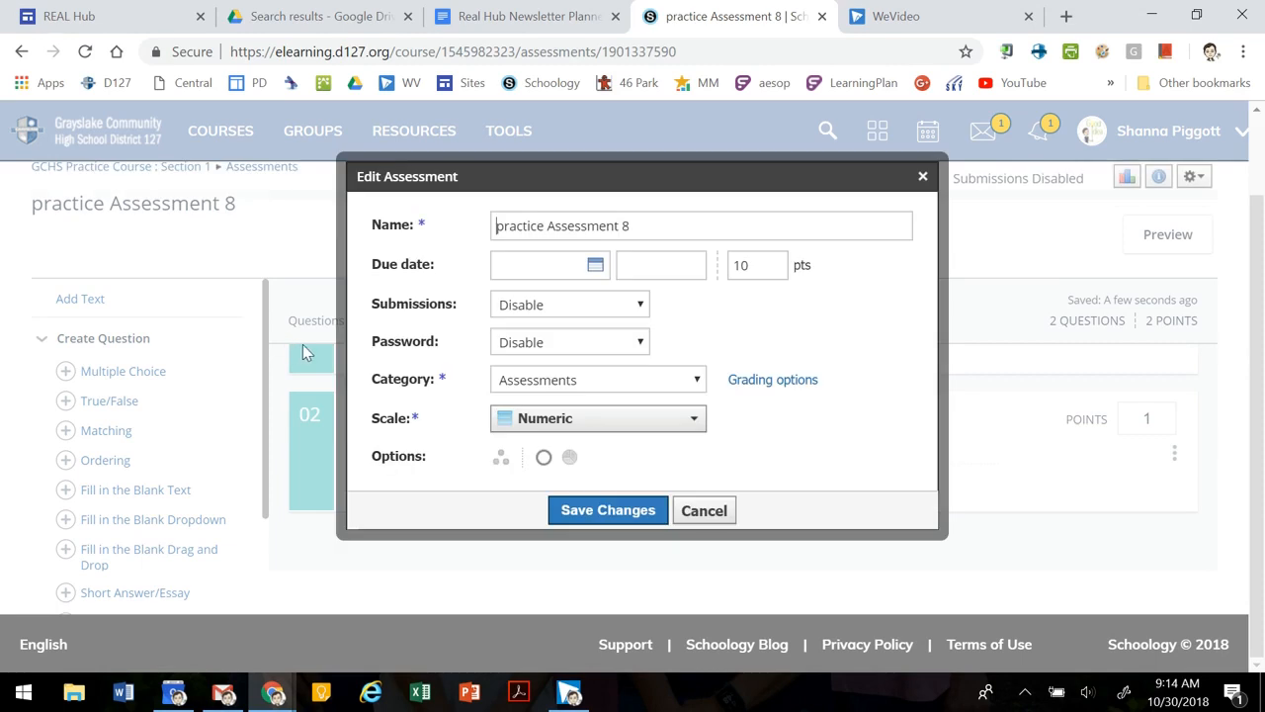
{"action": "left_click", "coordinate": [615, 513]}
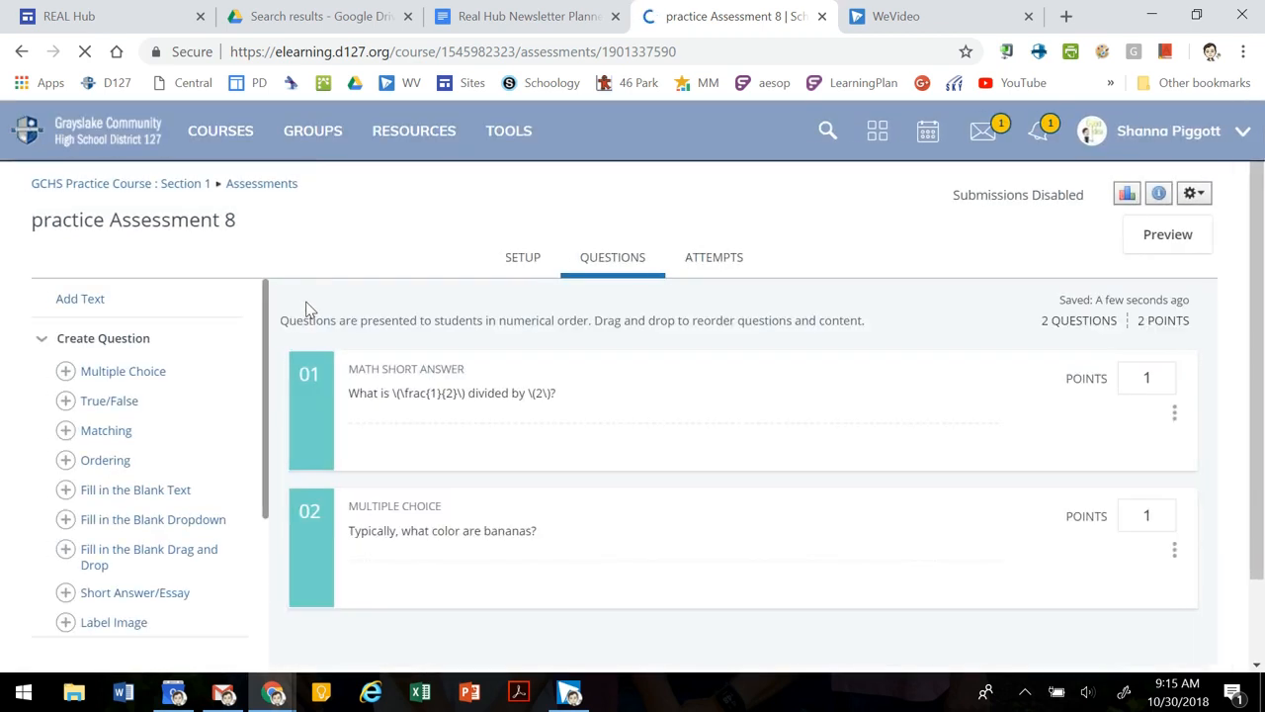
Examine the full list of available question types and the questions already in the assessment
{"action": "scroll", "coordinate": [208, 304], "scroll_direction": "down", "scroll_amount": 3}
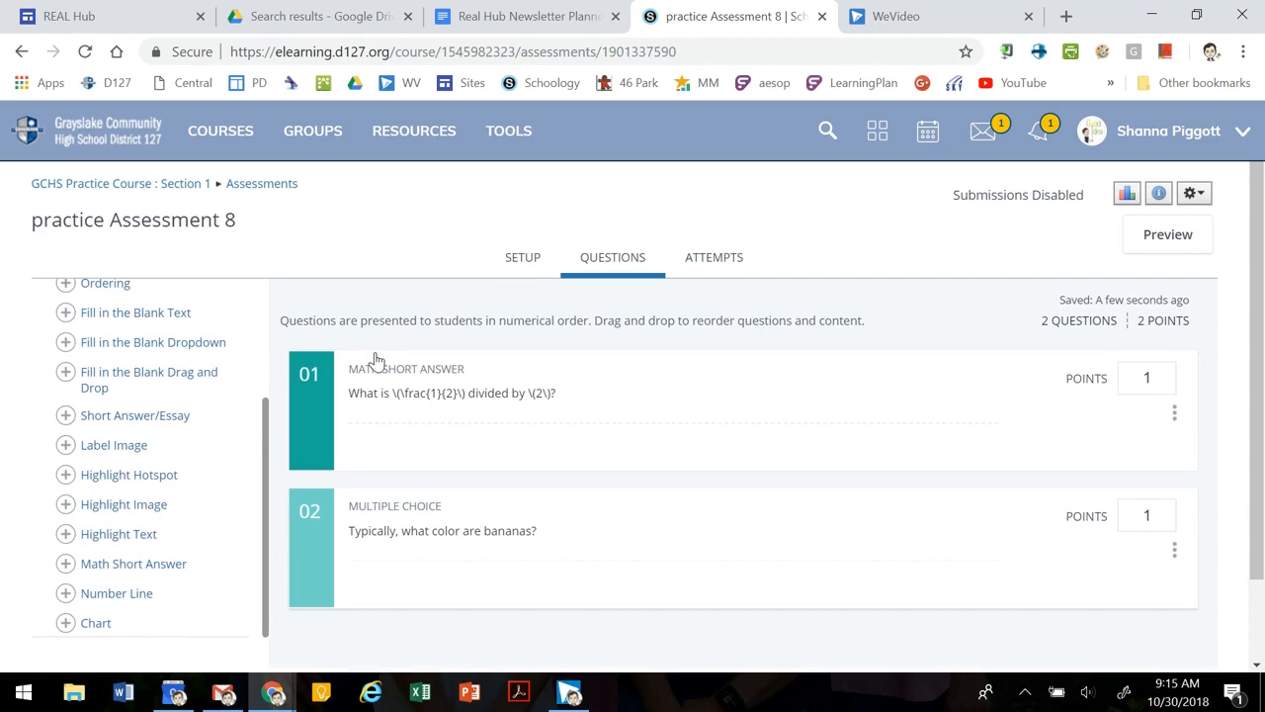
{"action": "scroll", "coordinate": [372, 359], "scroll_direction": "down", "scroll_amount": 1}
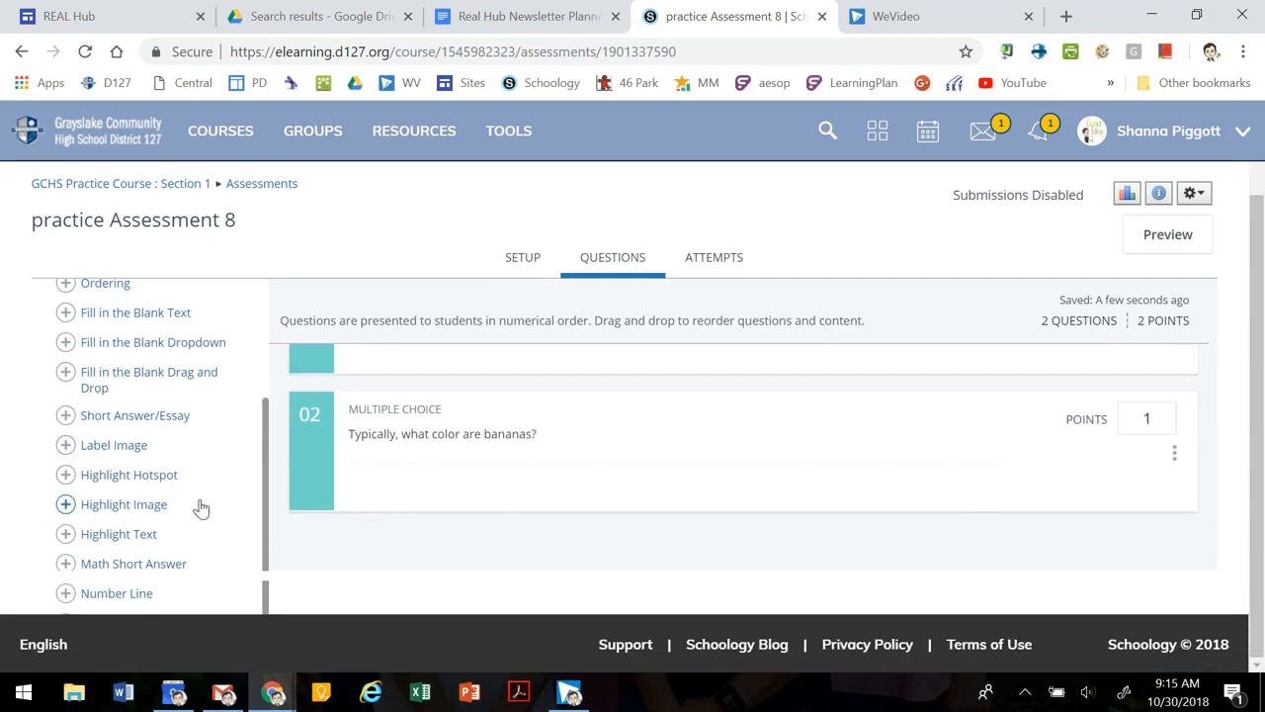
{"action": "scroll", "coordinate": [199, 519], "scroll_direction": "up", "scroll_amount": 2}
{"action": "scroll", "coordinate": [198, 516], "scroll_direction": "up", "scroll_amount": 1}
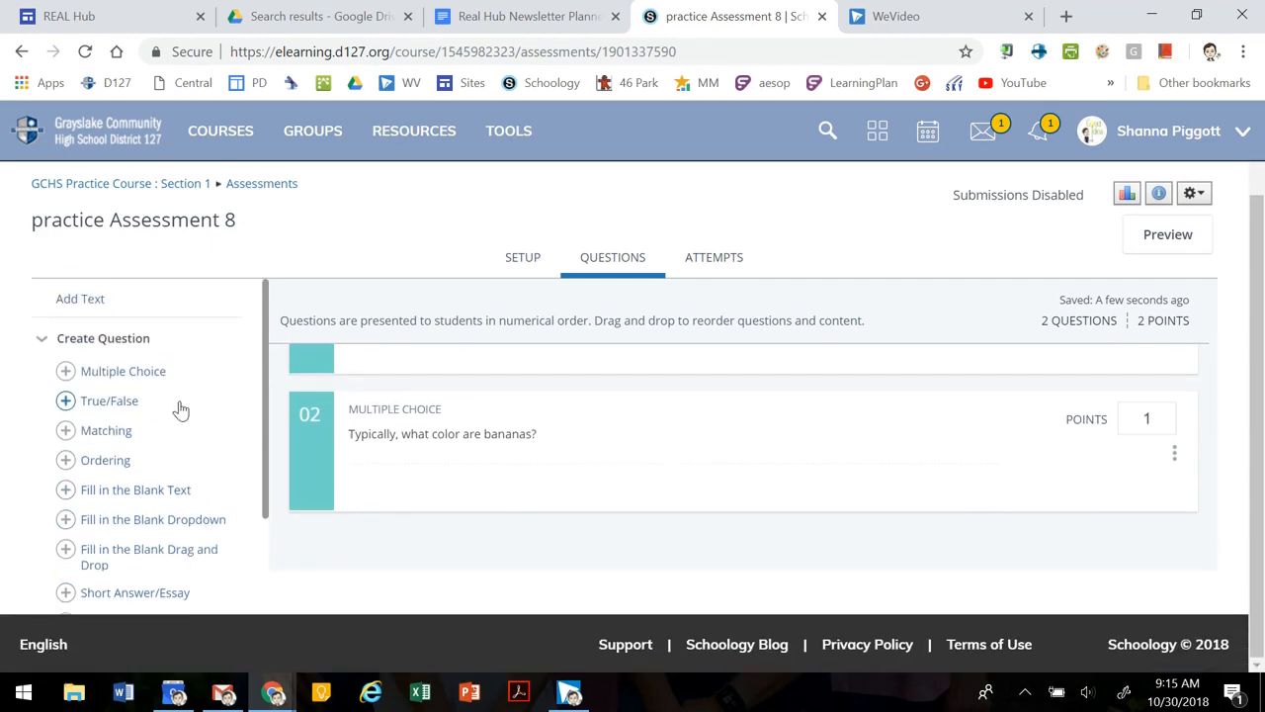
{"action": "scroll", "coordinate": [596, 457], "scroll_direction": "up", "scroll_amount": 1}
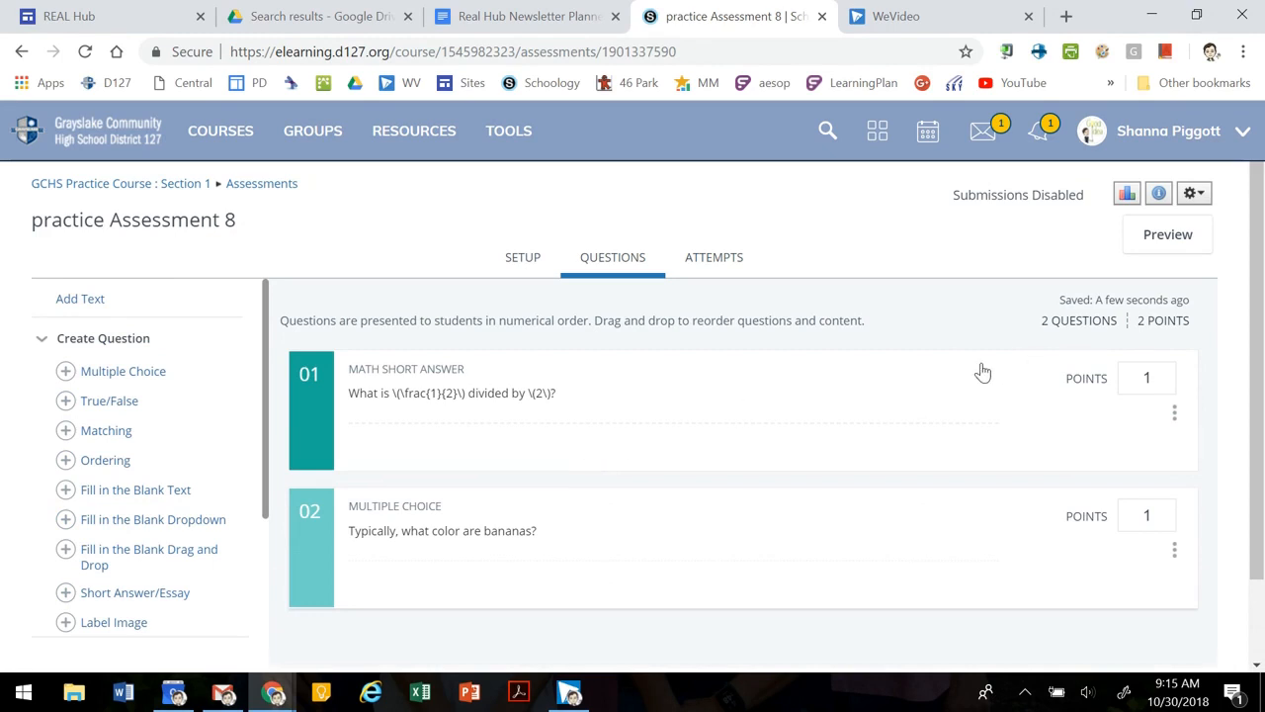